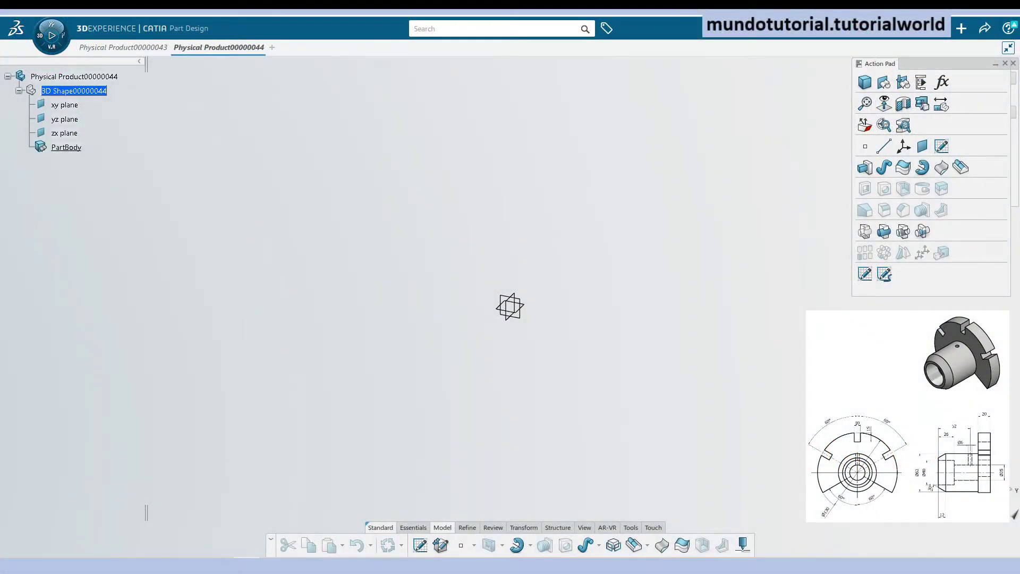
Check the part's reference drawing, and start a positioned sketch on the yz plane
left_click(351, 565)
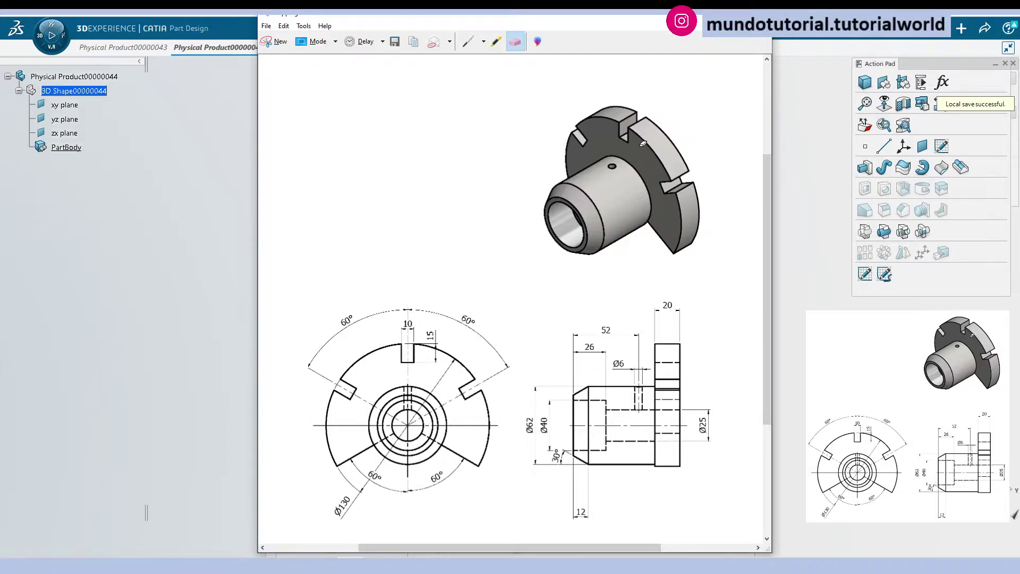
left_click_drag(595, 24, 0, 56)
left_click(943, 148)
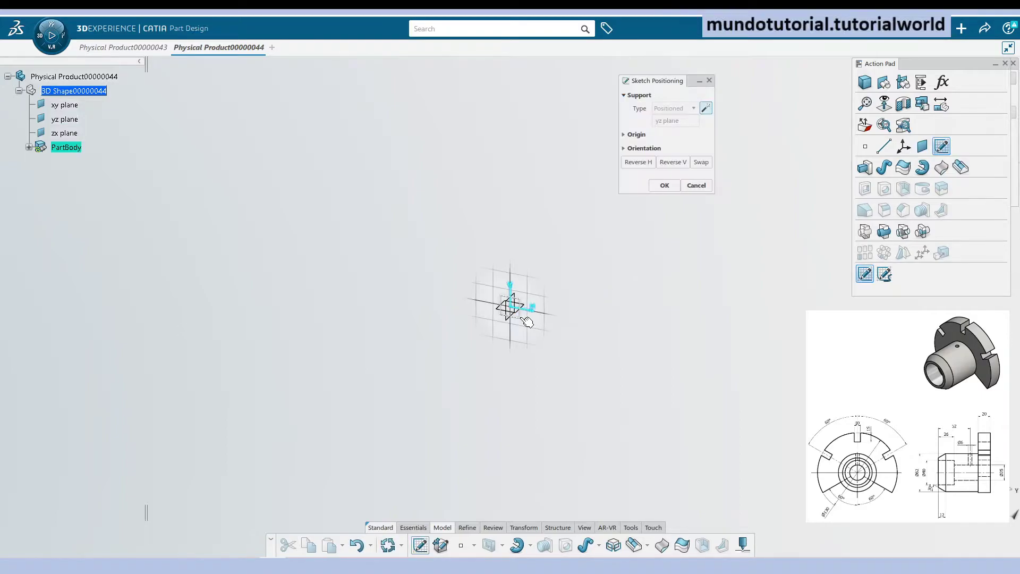
key("Return")
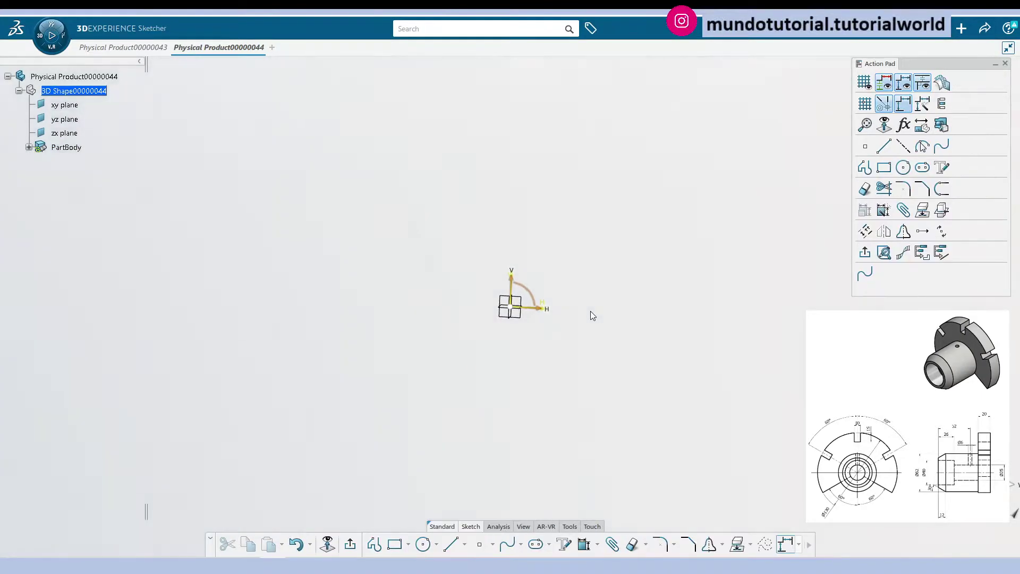
Draw a circle of about 76 mm diameter centred on the sketch origin
left_click(903, 167)
left_click(513, 307)
left_click(569, 341)
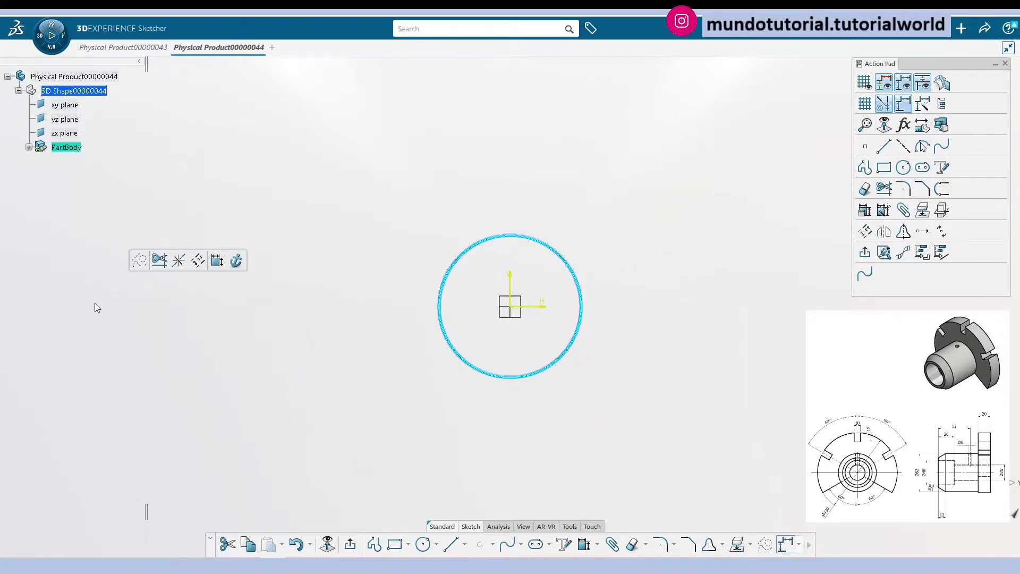
Dimension the circle by diameter instead of radius and set it to 130 mm
left_click(616, 292)
left_click(584, 284)
left_click(584, 544)
left_click(624, 271)
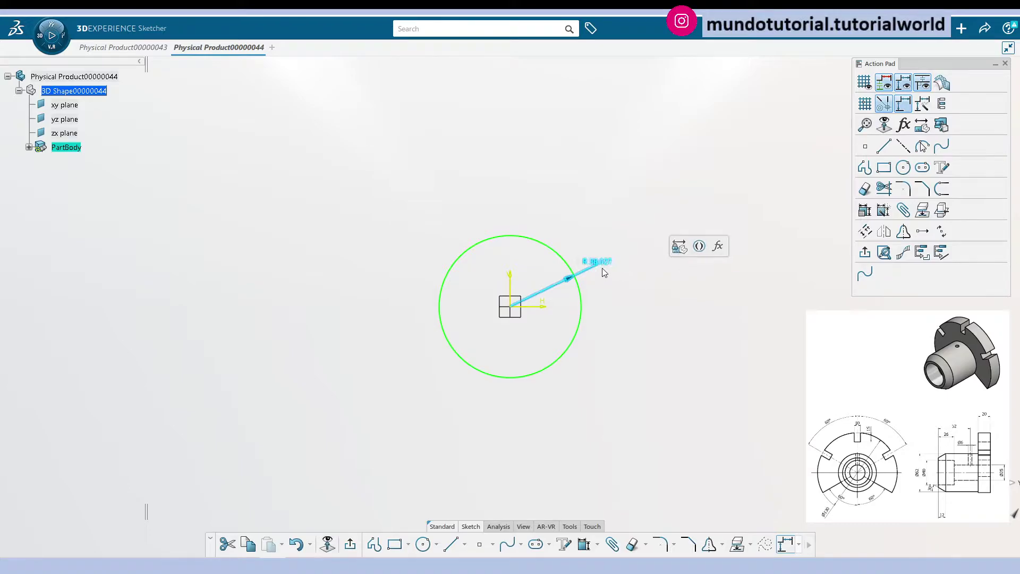
double_click(600, 263)
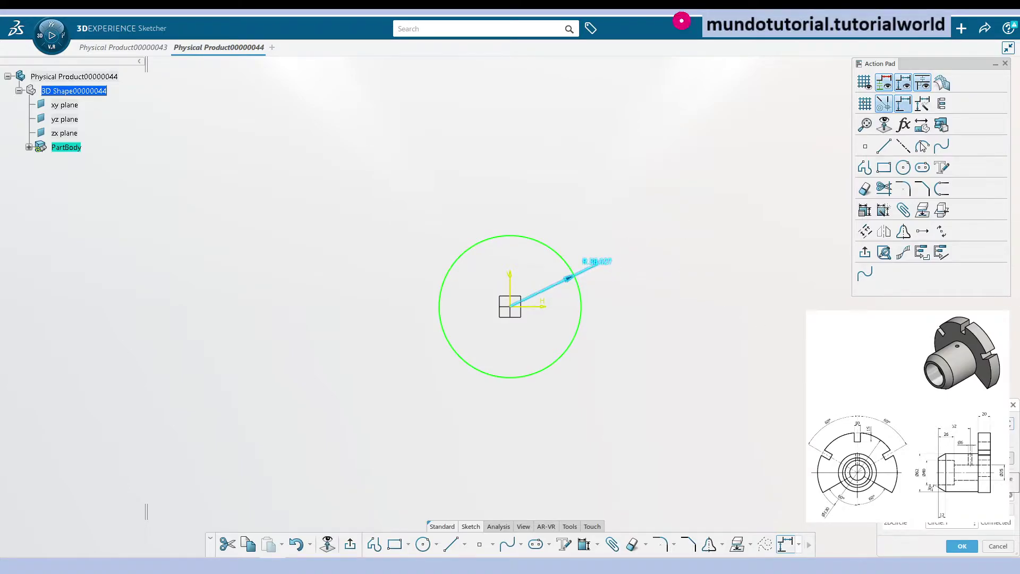
left_click(977, 471)
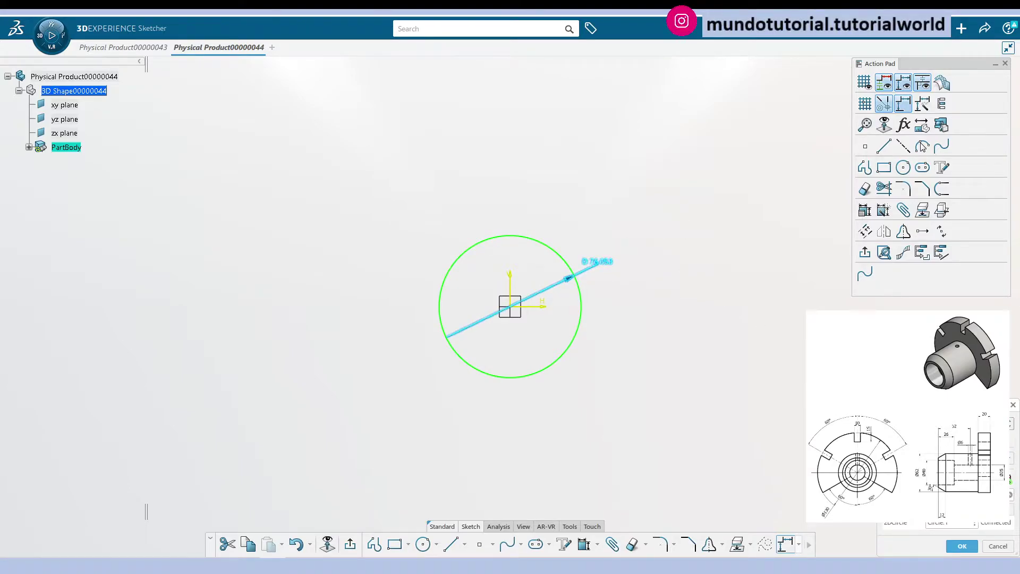
type("130")
key("Return")
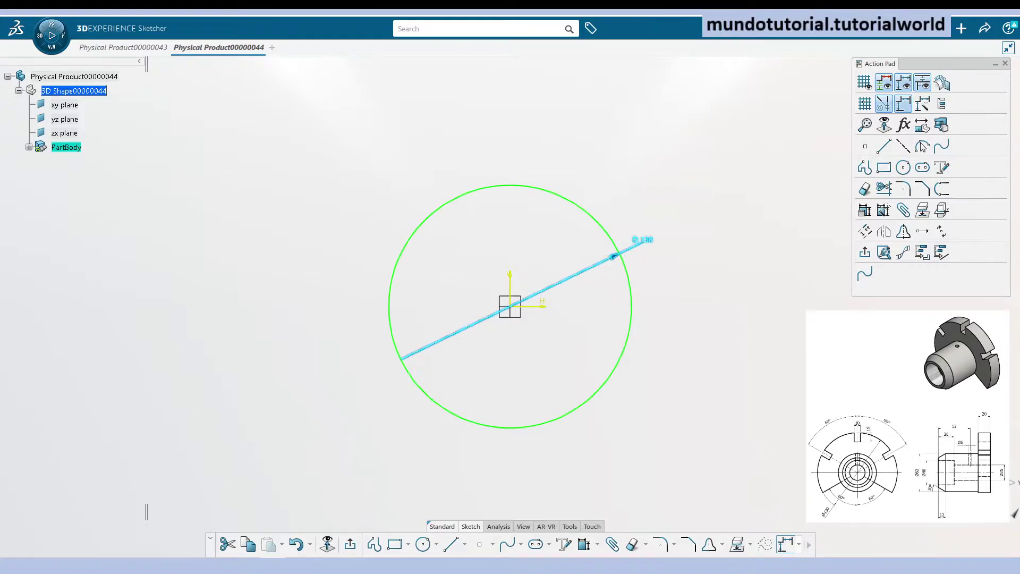
left_click(757, 374)
Draw two lines from the origin to the circle, one to its lower left and one to its lower right
middle_click_drag(758, 378, 640, 323)
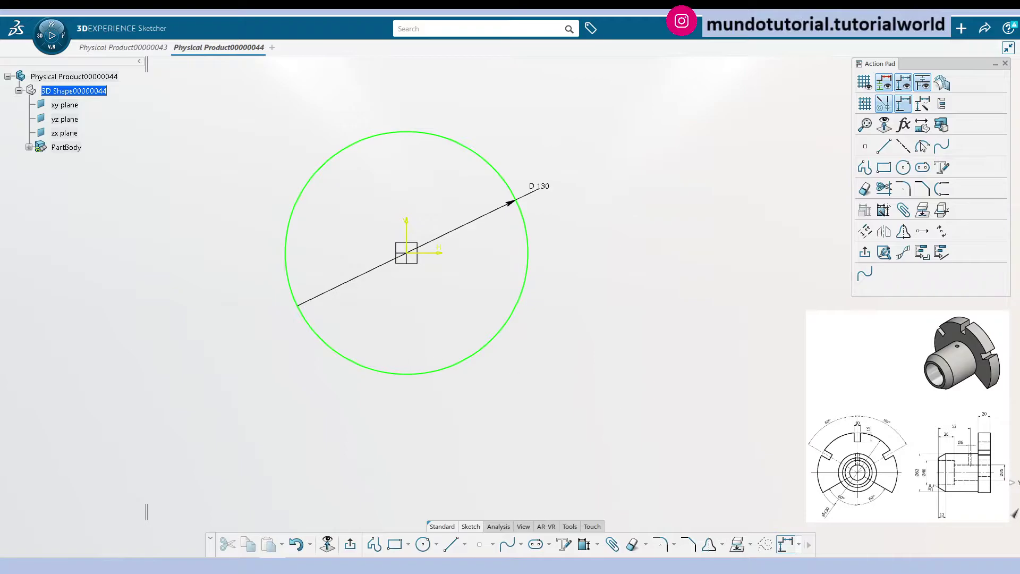
left_click(451, 543)
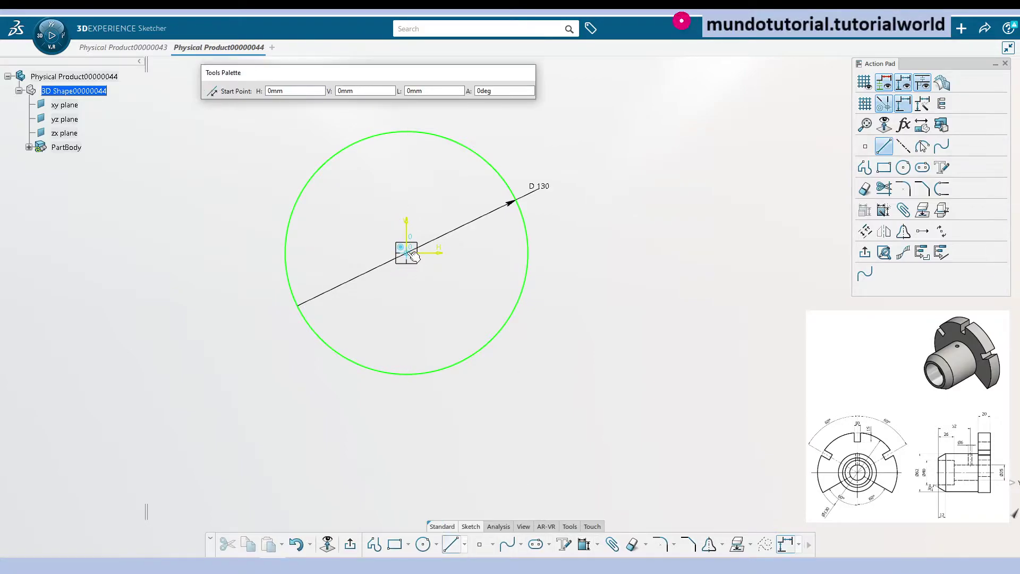
left_click(407, 253)
left_click(310, 319)
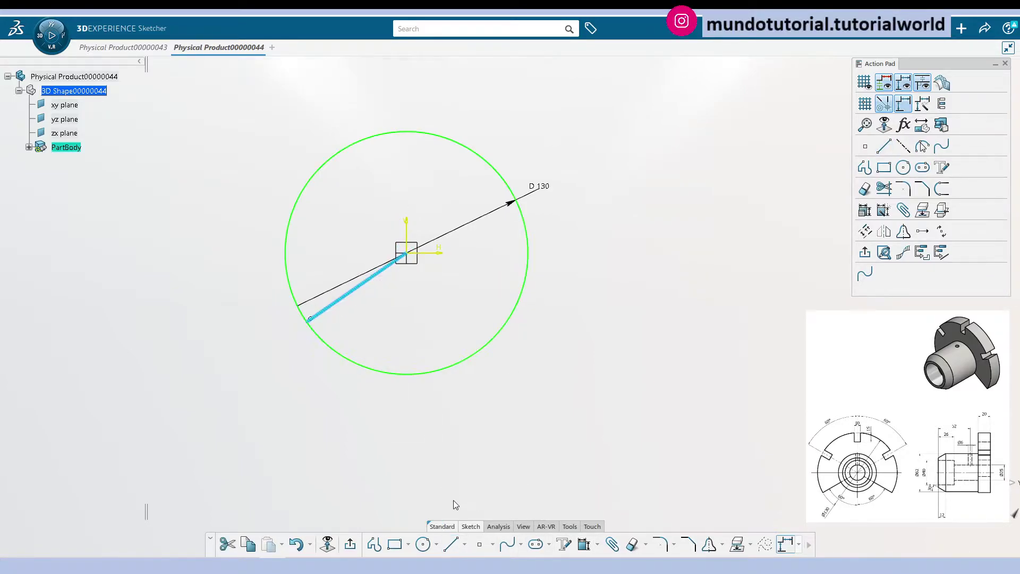
left_click(456, 544)
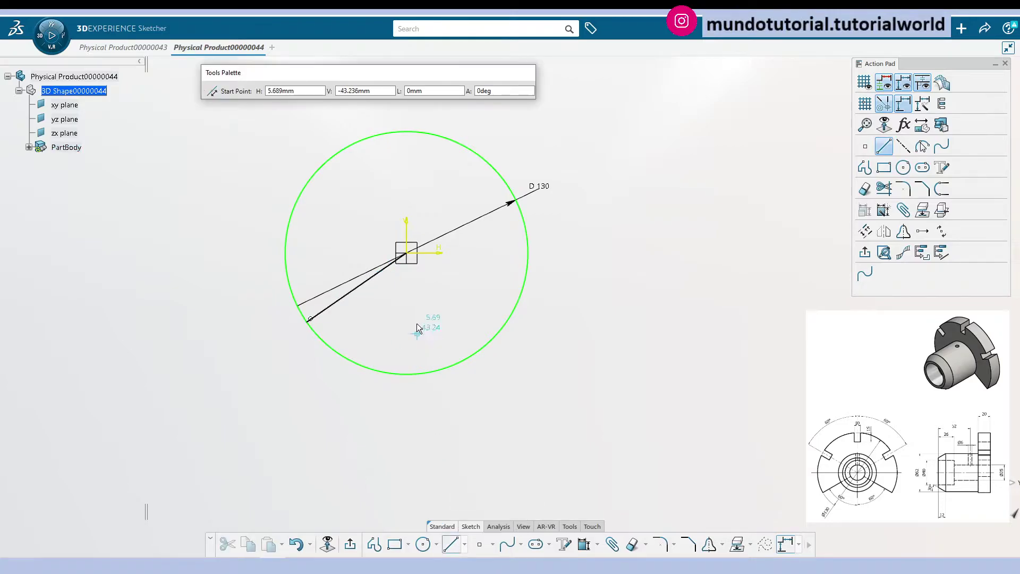
left_click(407, 253)
left_click(495, 335)
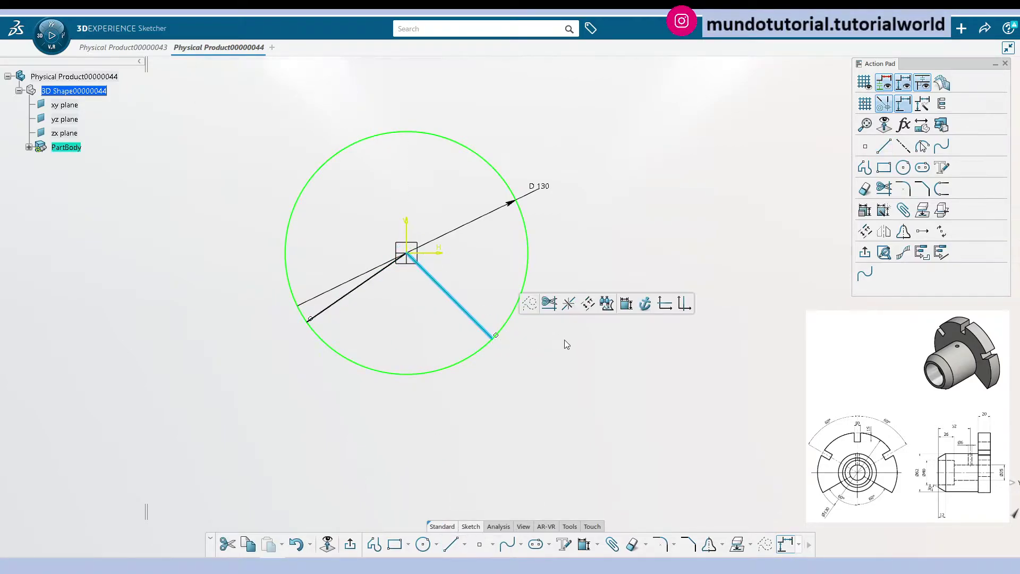
Make the two radial lines symmetric about the vertical sketch axis
left_click(461, 303)
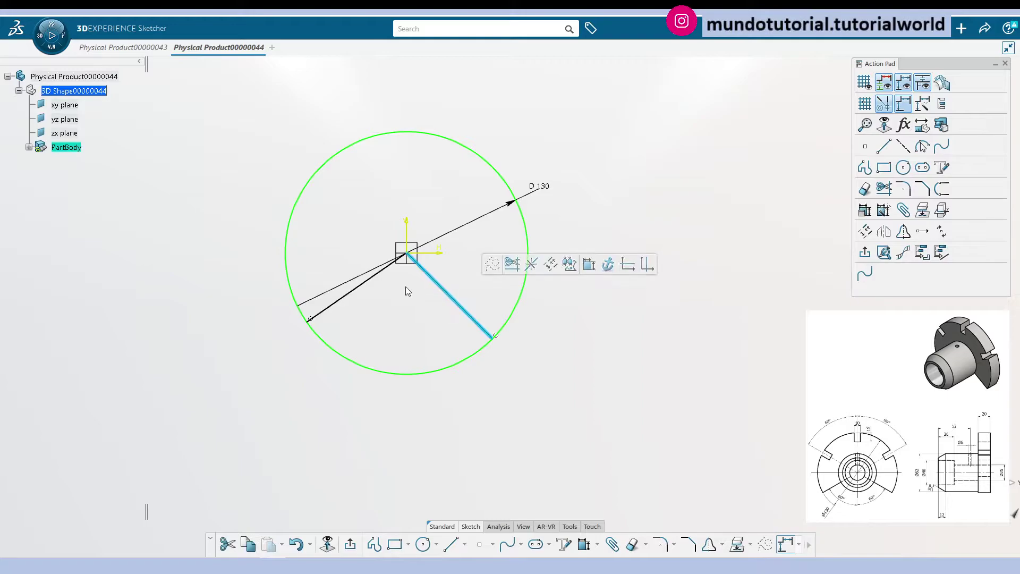
left_click(380, 271, "ctrl")
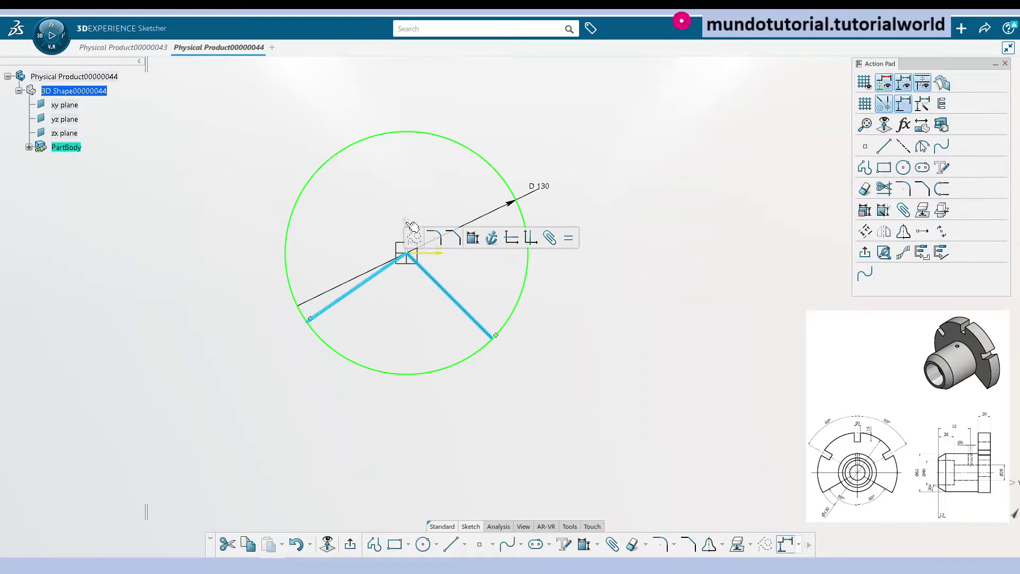
left_click(407, 228, "ctrl")
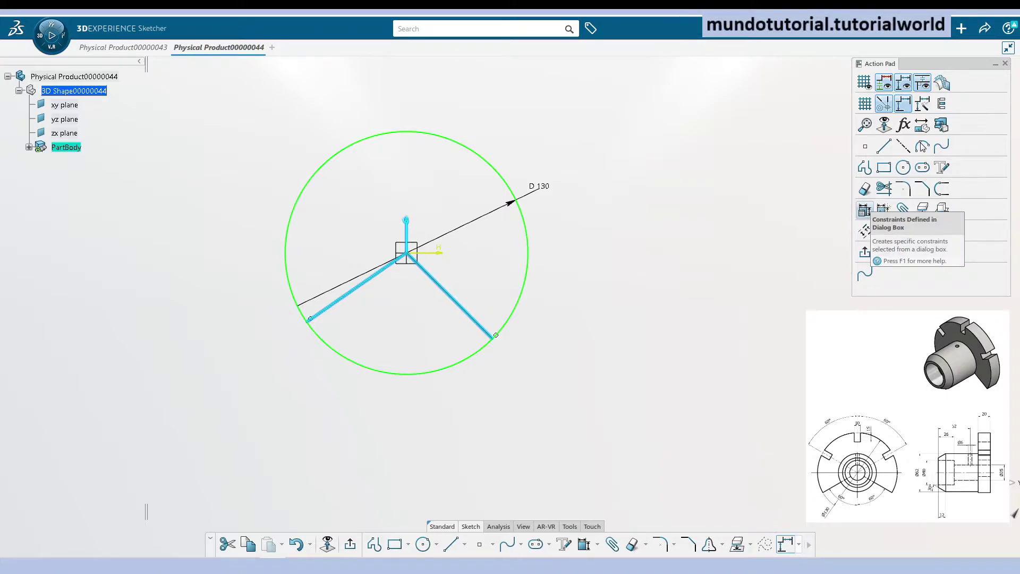
left_click(864, 210)
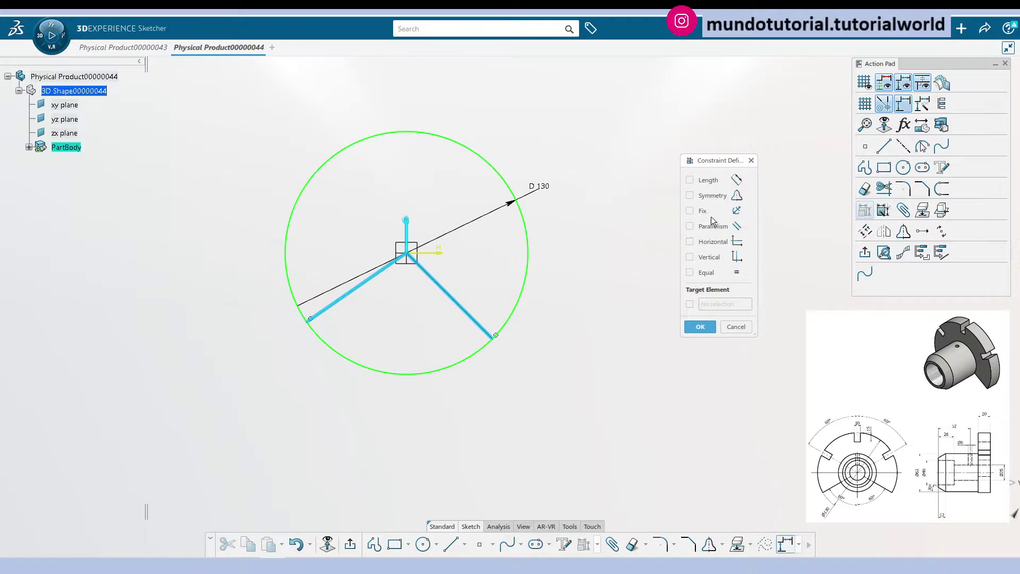
left_click(712, 195)
left_click(701, 326)
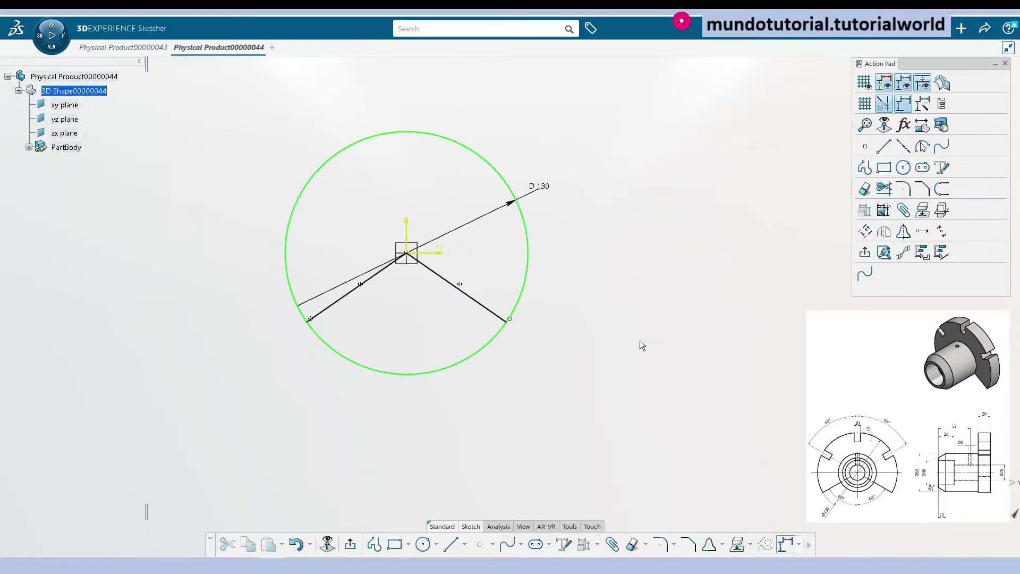
Set the angle between the two radial lines to 120 degrees and trim away the circle's arc below them
left_click(391, 265)
left_click(457, 282, "ctrl")
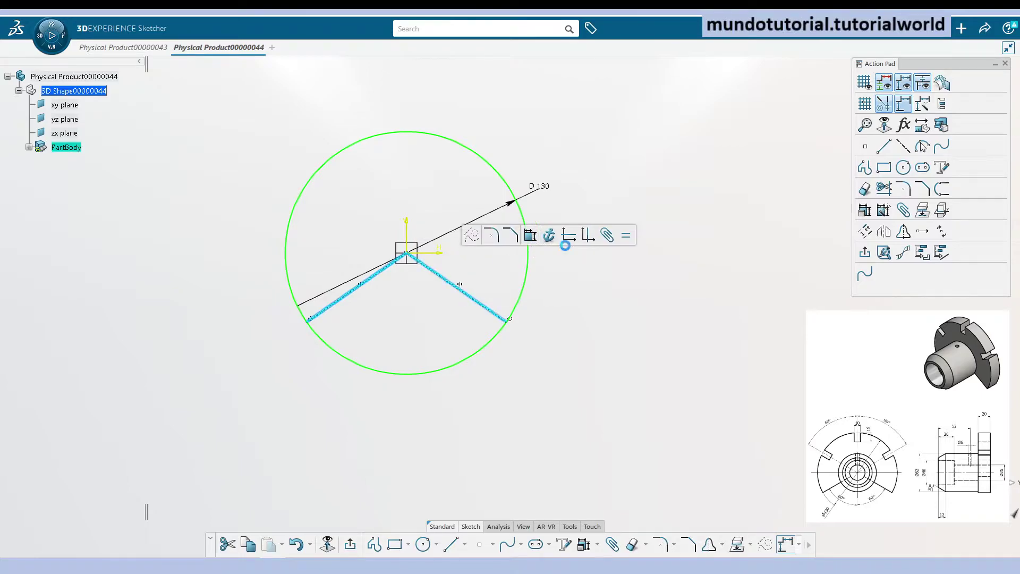
left_click(567, 238)
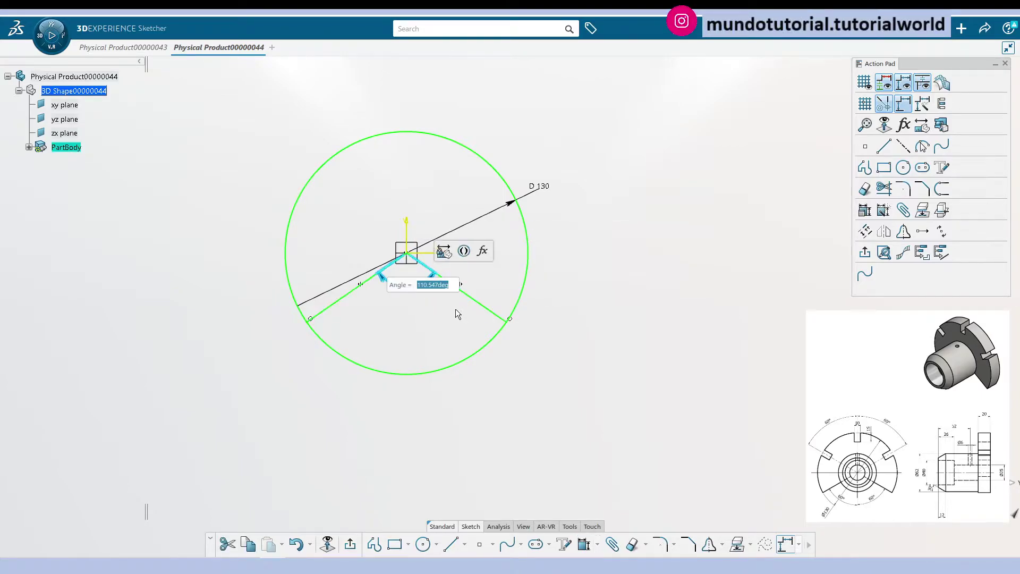
type("120")
key("Return")
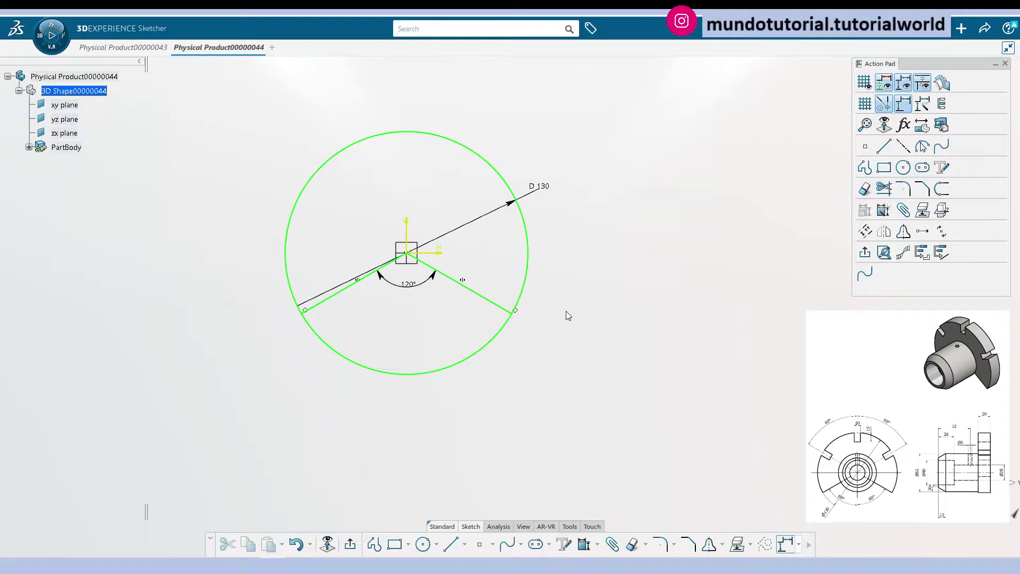
left_click(864, 189)
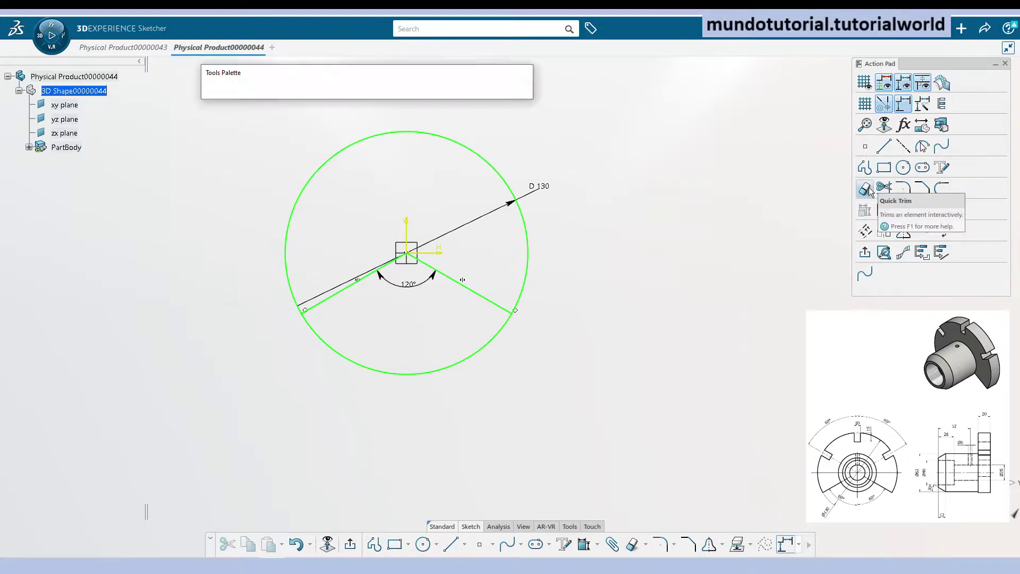
left_click(465, 367)
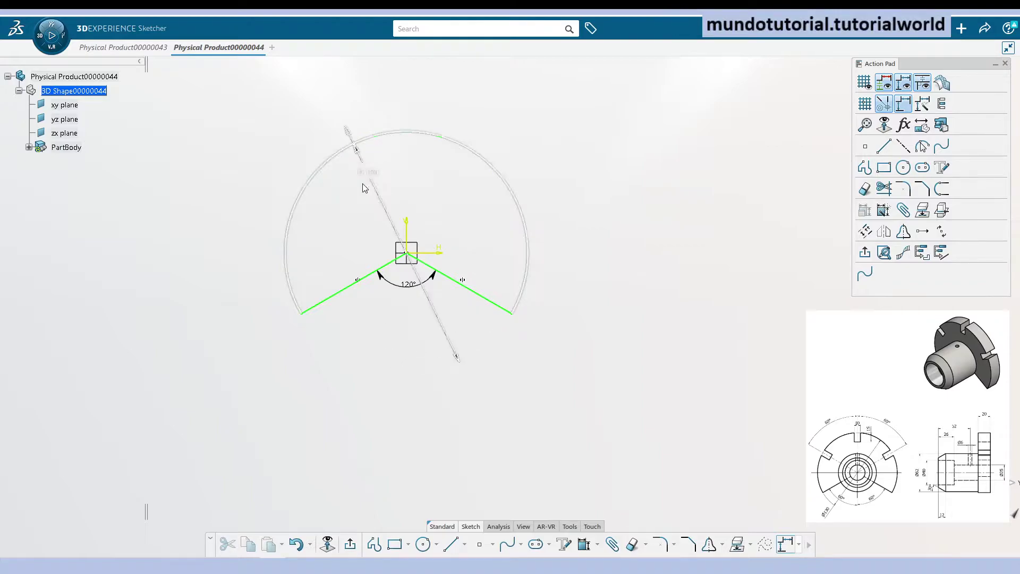
Draw a small rectangle across the top of the arc, with its first corner at about H -5, V 71
left_click(884, 169)
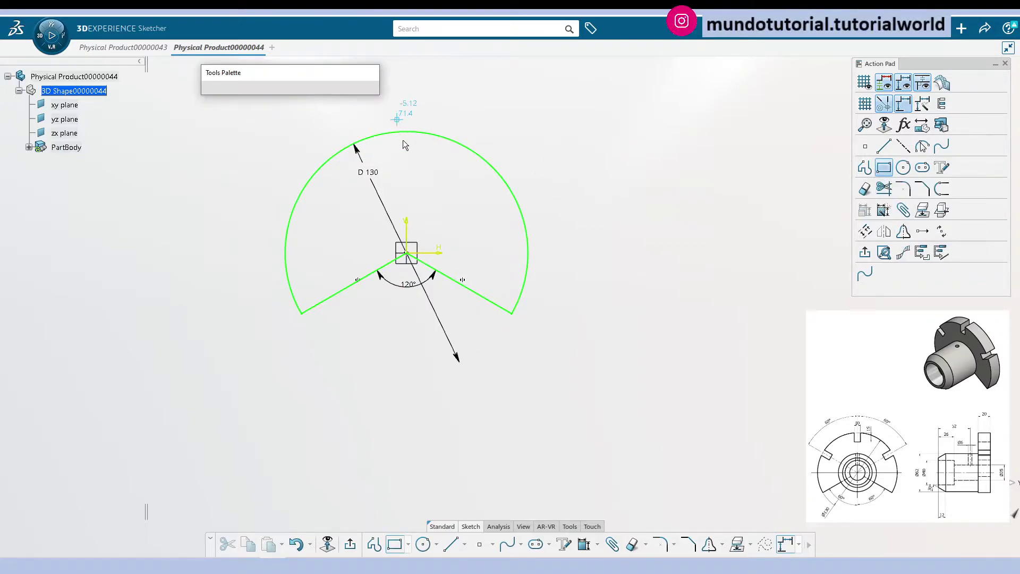
left_click(396, 119)
left_click(417, 146)
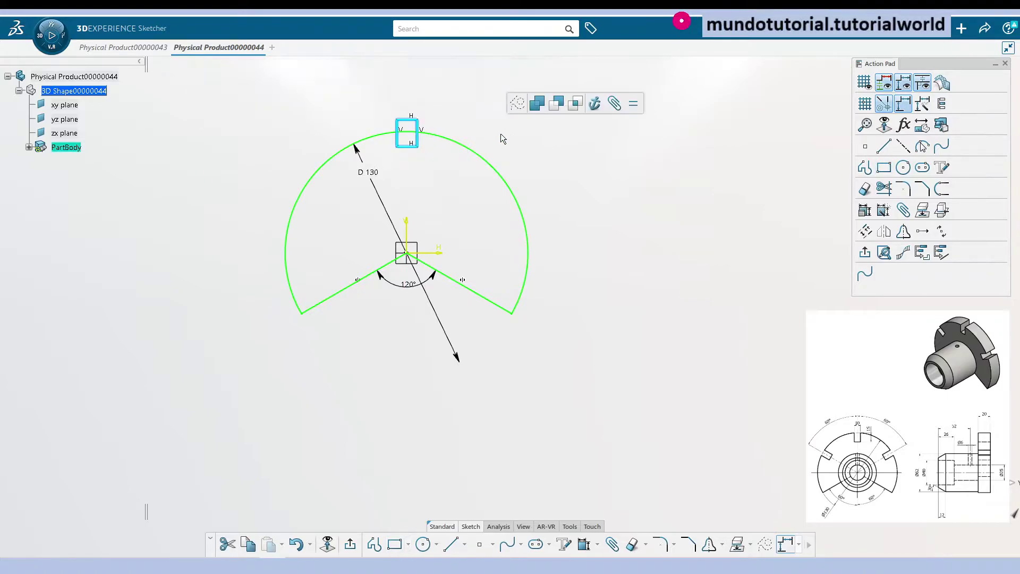
Make the vertical sides of the small rectangle symmetric about the vertical sketch axis
left_click(398, 137)
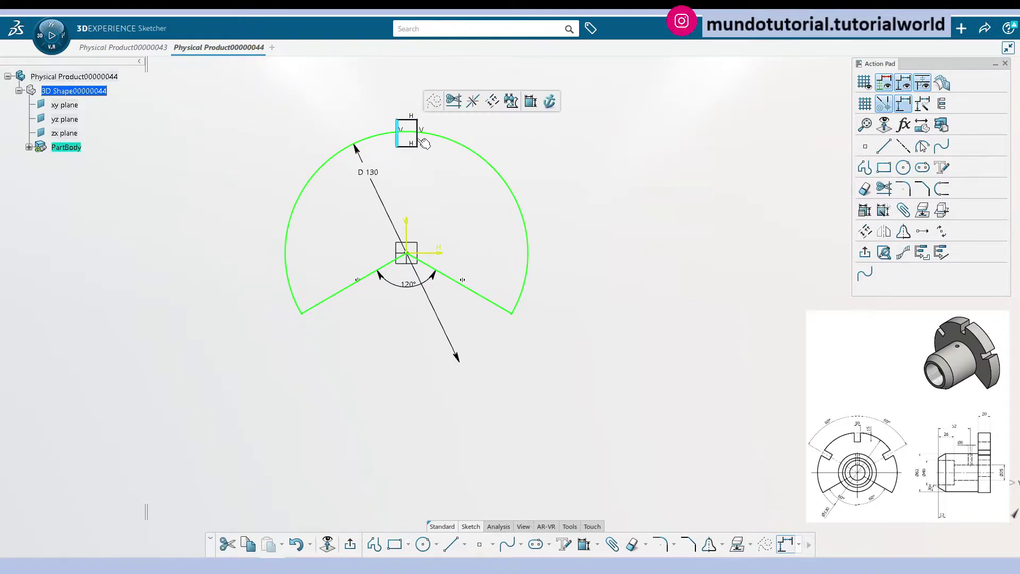
left_click(417, 138, "ctrl")
left_click(410, 226)
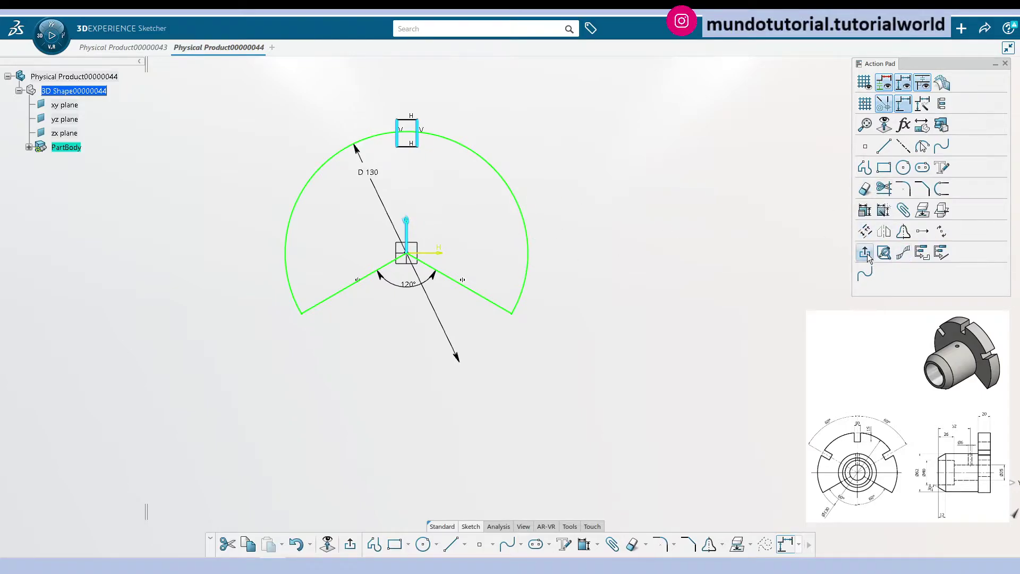
left_click(865, 210)
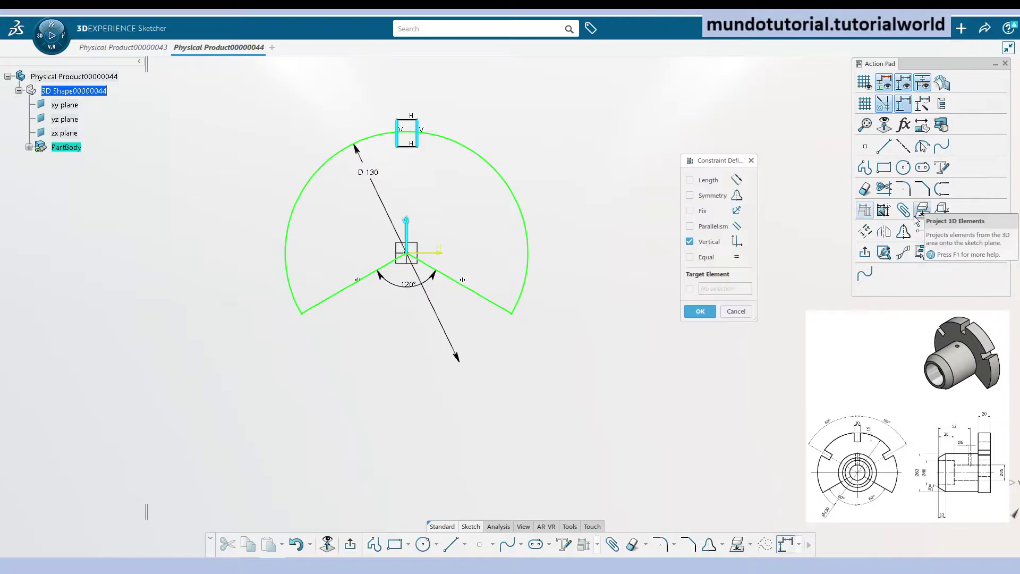
left_click(706, 197)
key("Return")
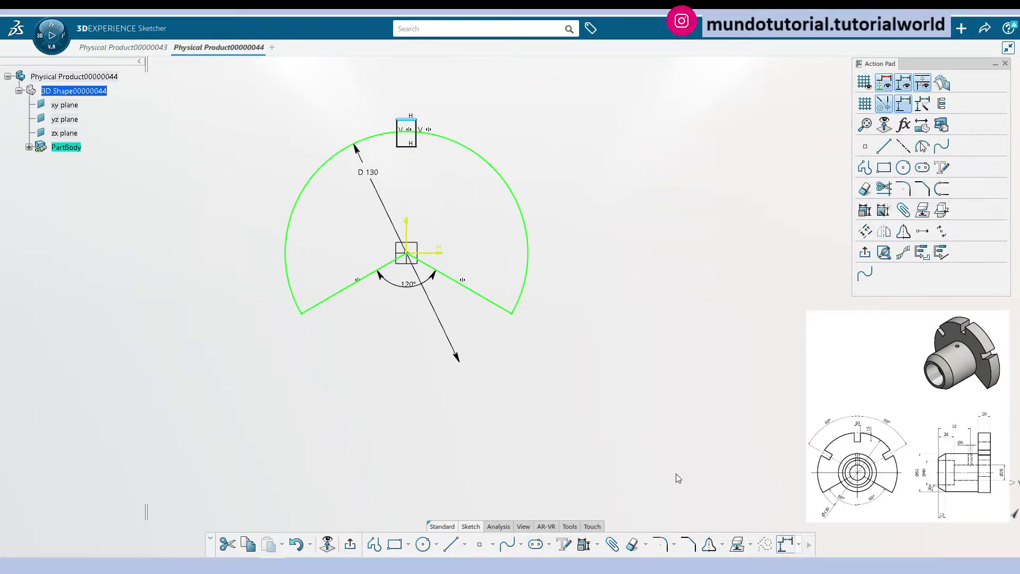
Dimension the small rectangle's top edge to a width of 10 mm
left_click(599, 544)
left_click(610, 442)
left_click(406, 119)
left_click(407, 88)
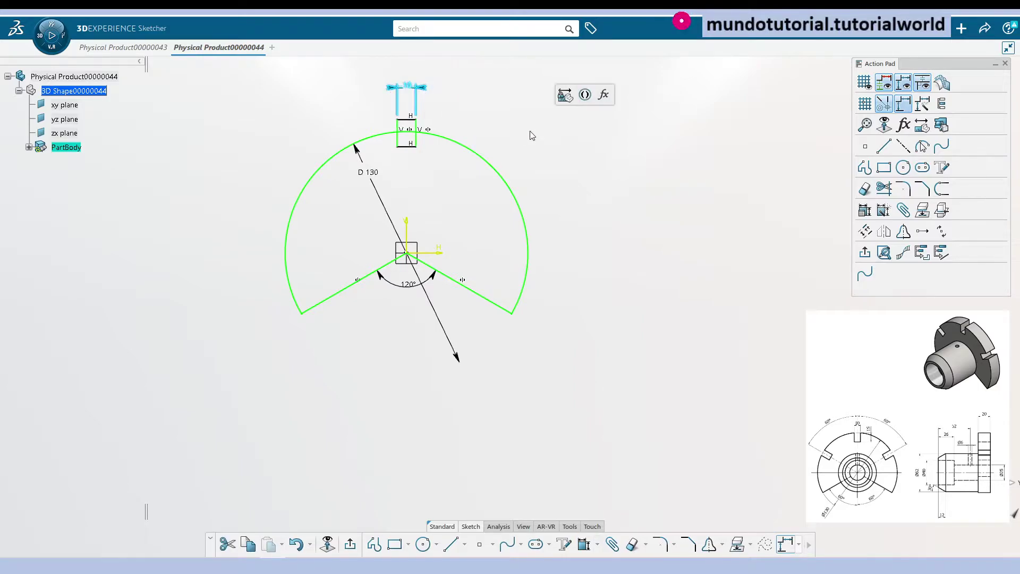
left_click(520, 131)
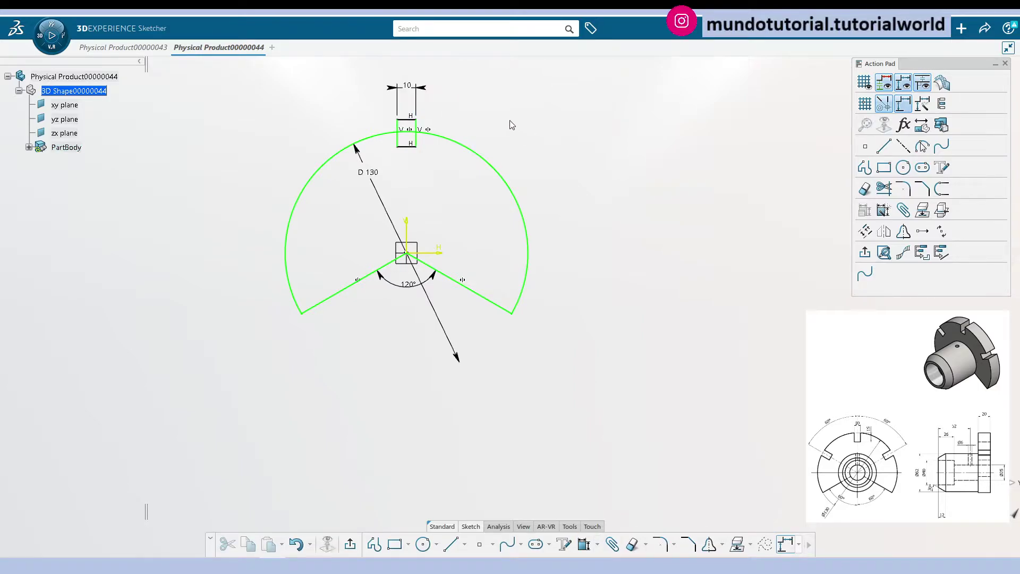
Dimension the distance between the arc and the rectangle's bottom edge and set it to 15 mm
left_click(412, 134)
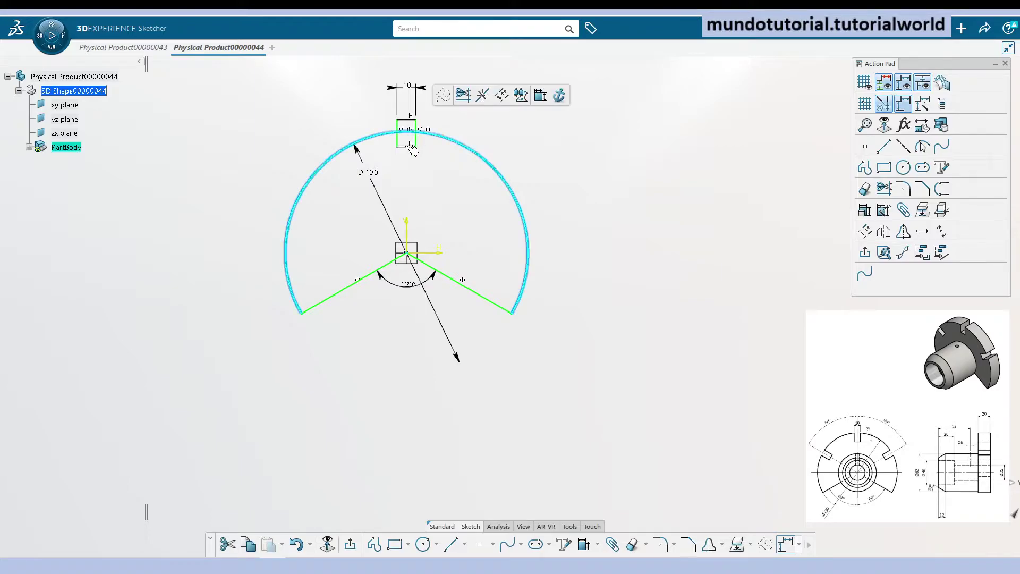
left_click(412, 148, "ctrl")
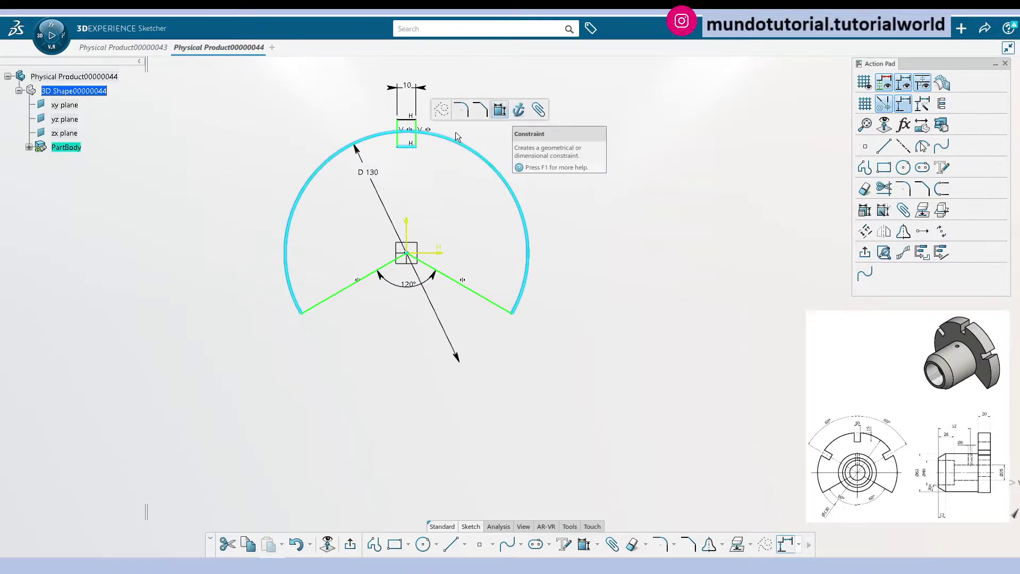
left_click(444, 120)
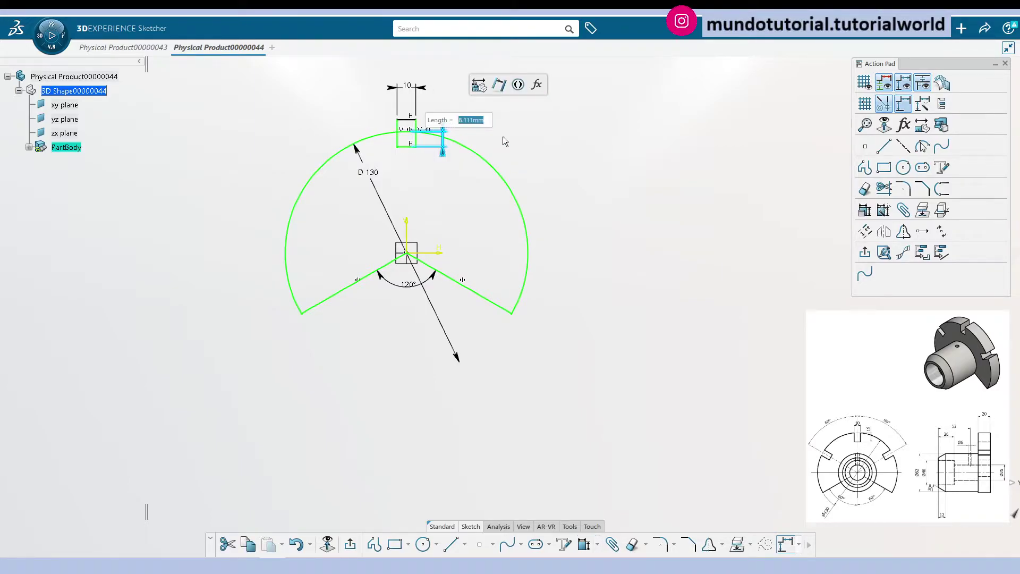
type("15")
key("Return")
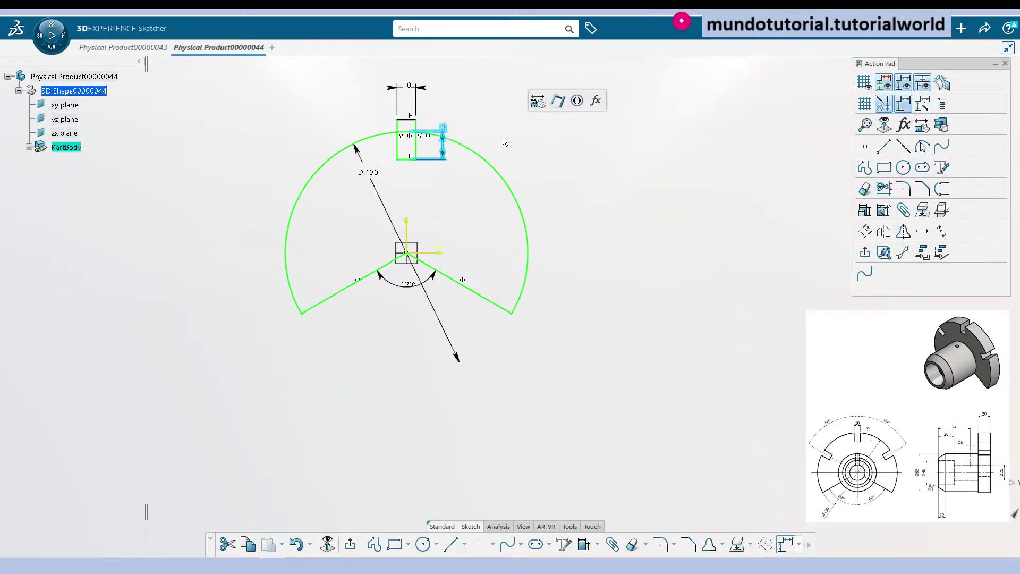
Trim away the small rectangle's portion above the arc and the arc segment crossing the slot opening
left_click(503, 136)
middle_click_drag(485, 209, 499, 165, "ctrl")
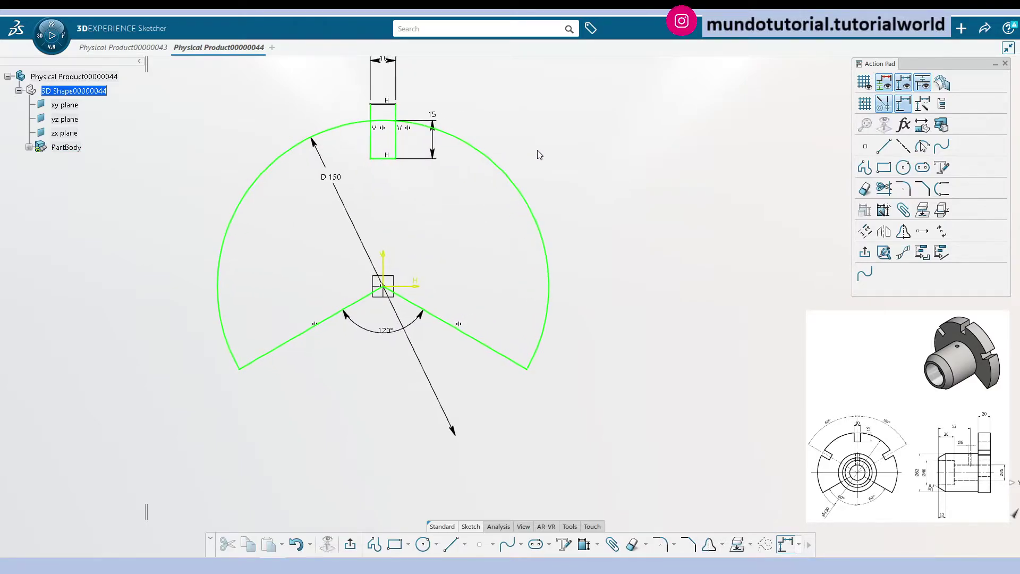
left_click(632, 543)
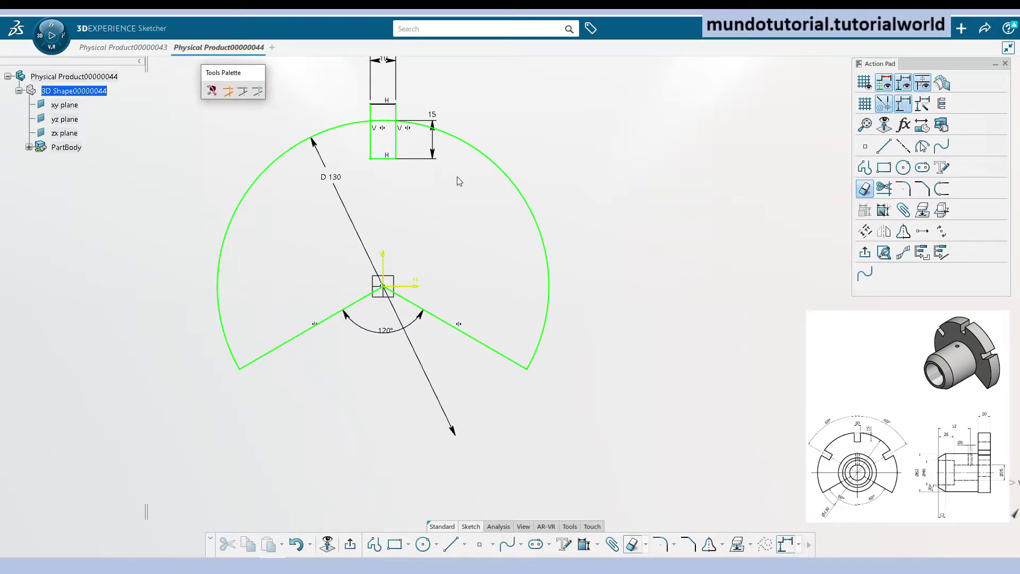
left_click(394, 106)
left_click(534, 322)
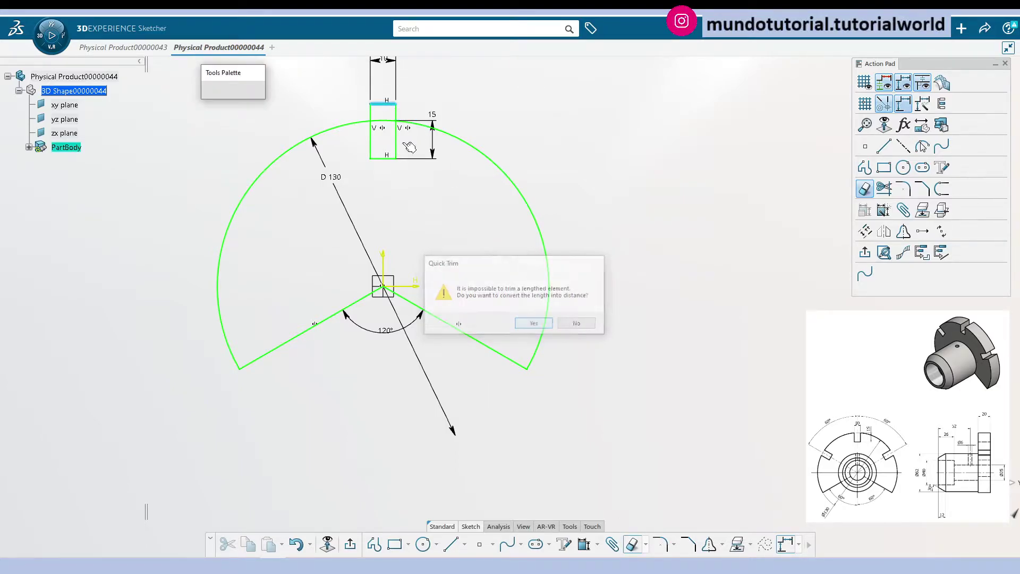
left_click(371, 111)
left_click(388, 121)
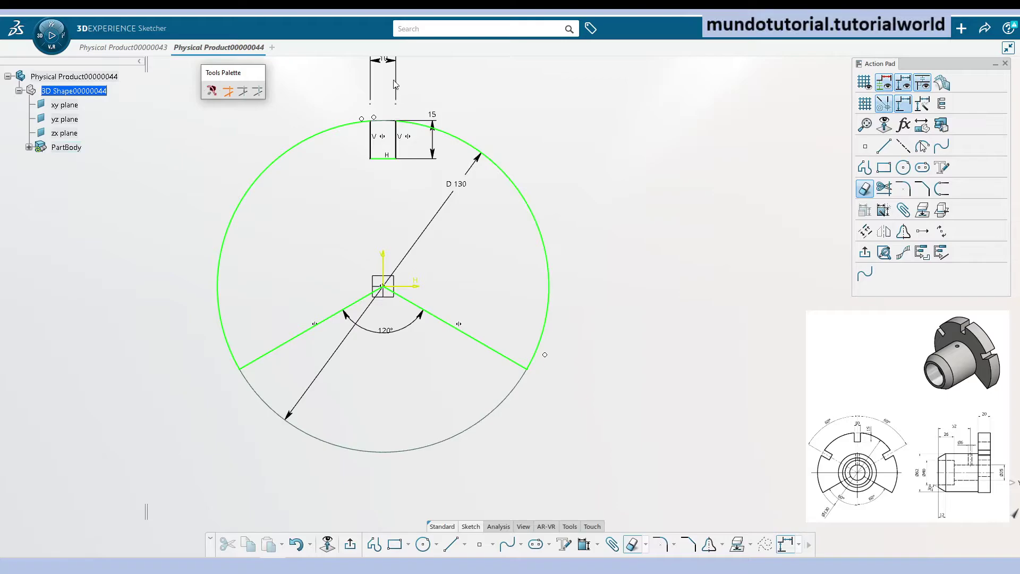
key("Escape")
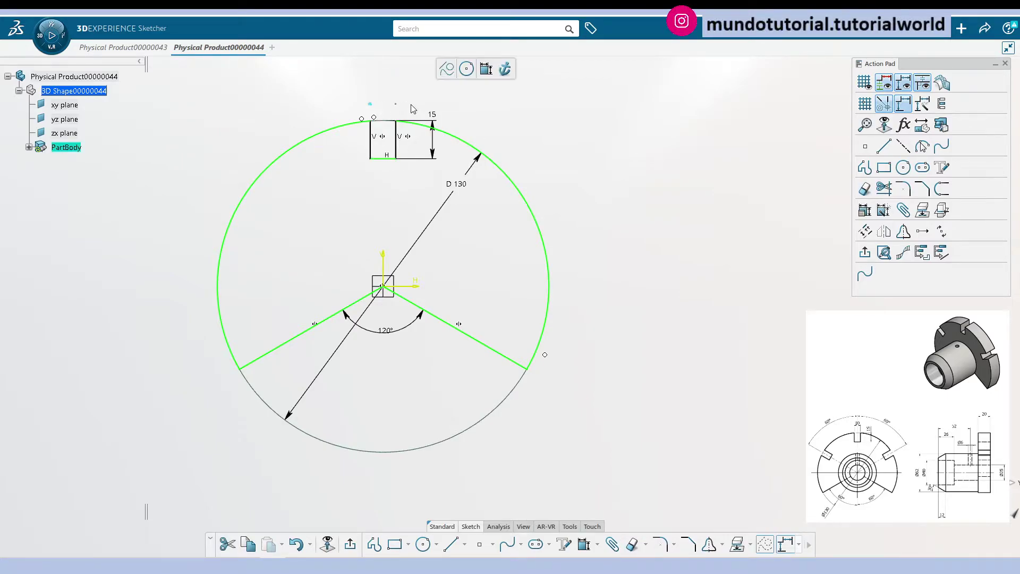
Dimension the width of the top slot's bottom edge, placing the dimension just below it
left_click(385, 158)
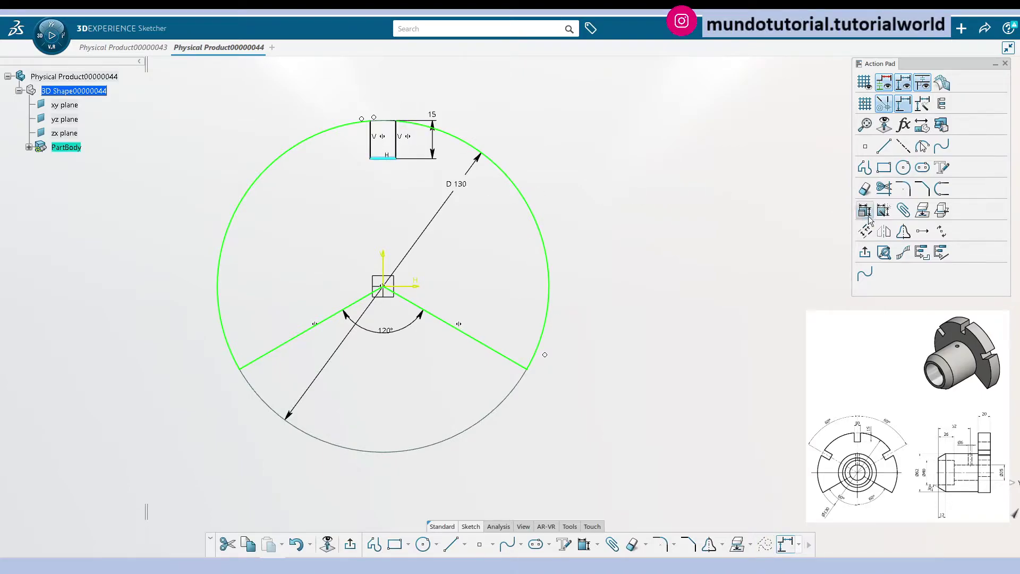
left_click(585, 547)
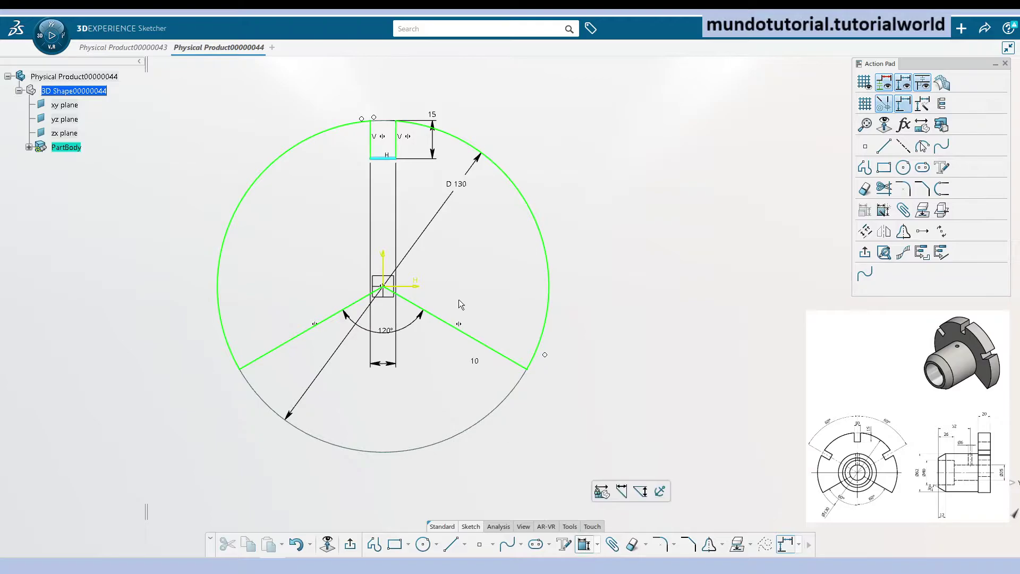
left_click(384, 205)
left_click(575, 146)
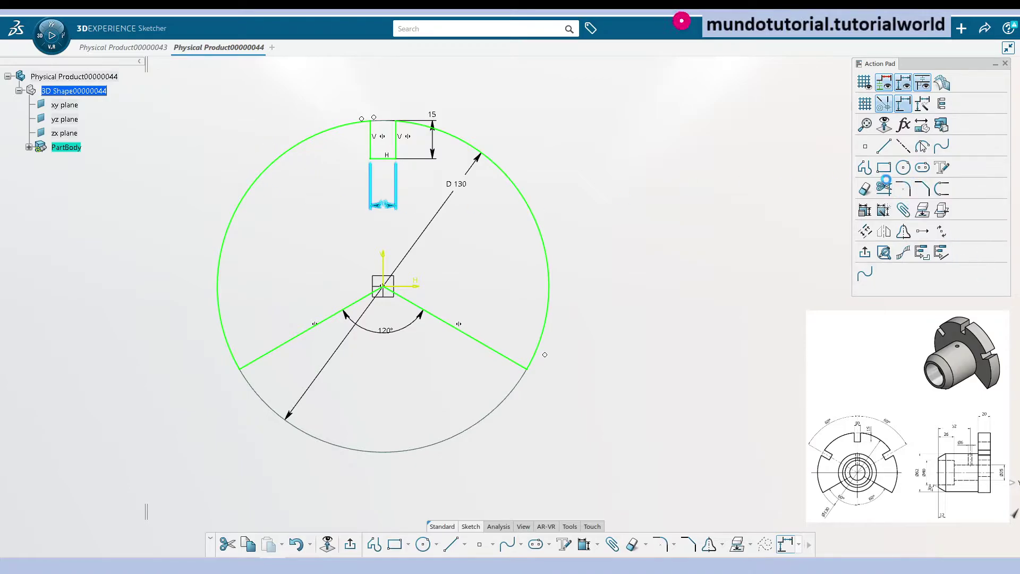
Draw a line about 65 mm long from the origin to the right arc at about 34°, and make it a construction line
left_click(884, 146)
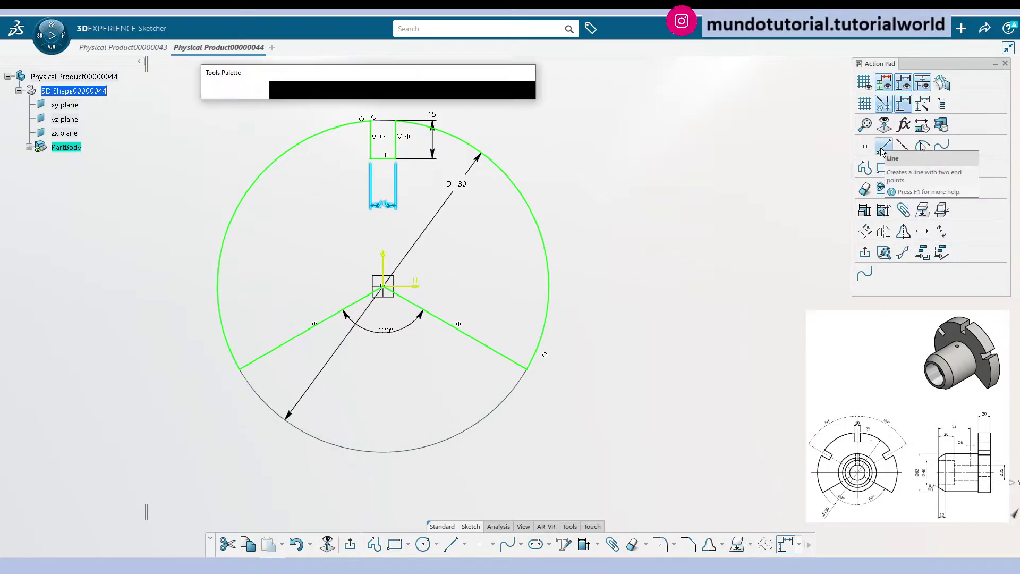
left_click(382, 286)
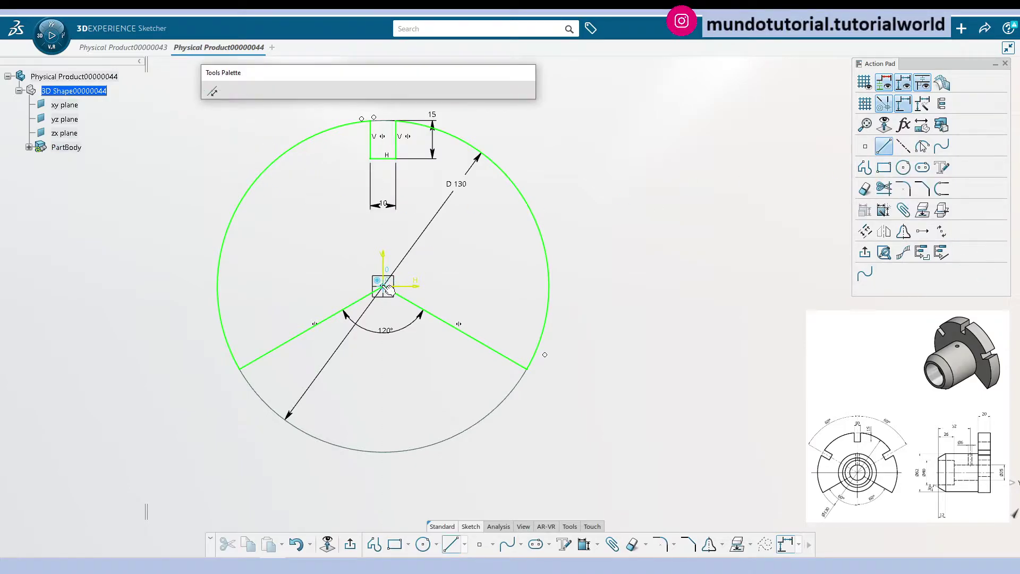
left_click(525, 195)
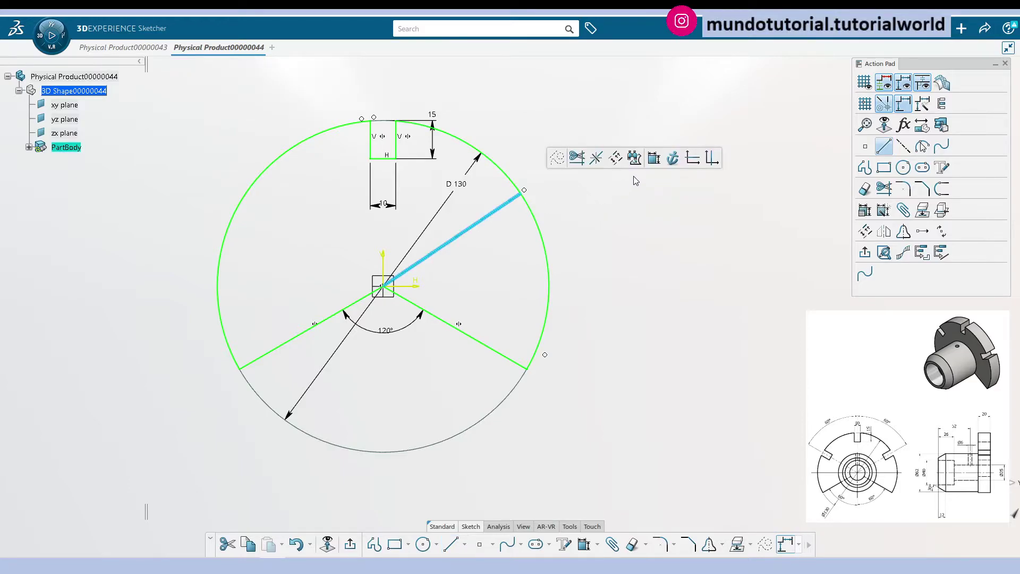
left_click(765, 543)
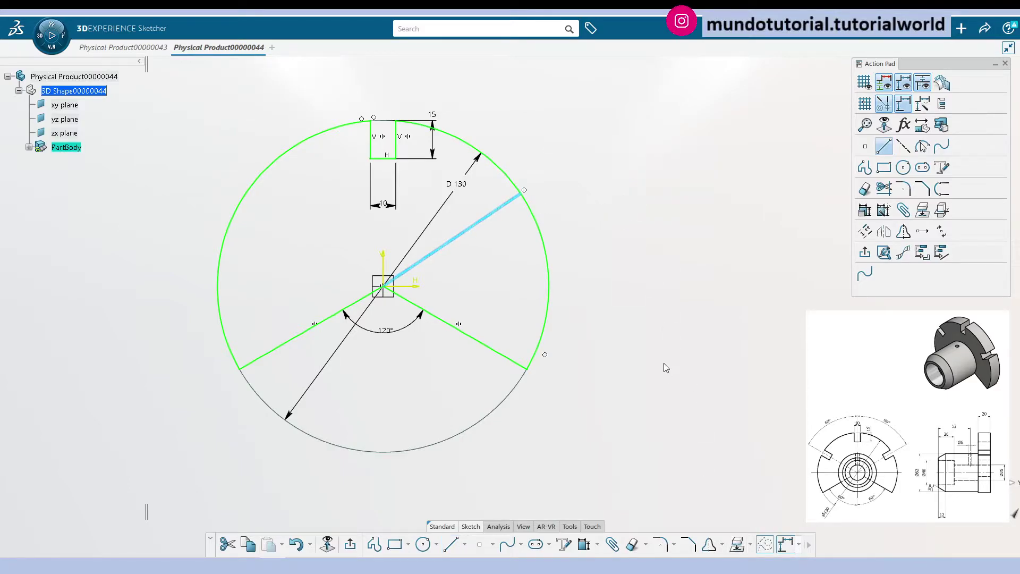
left_click(557, 274)
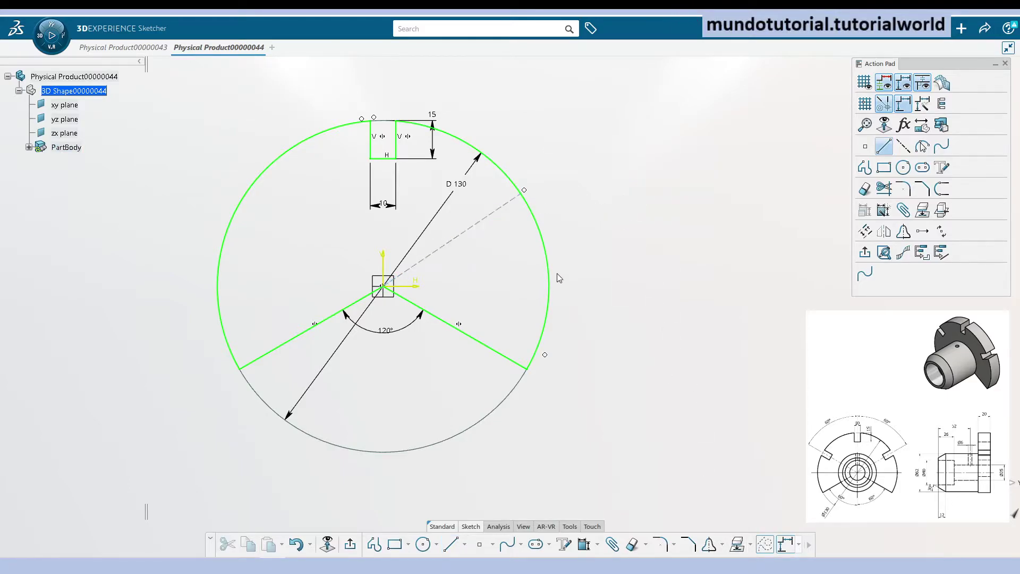
Dimension the angle between the construction line and the vertical sketch axis and set it to 60°
left_click(454, 240)
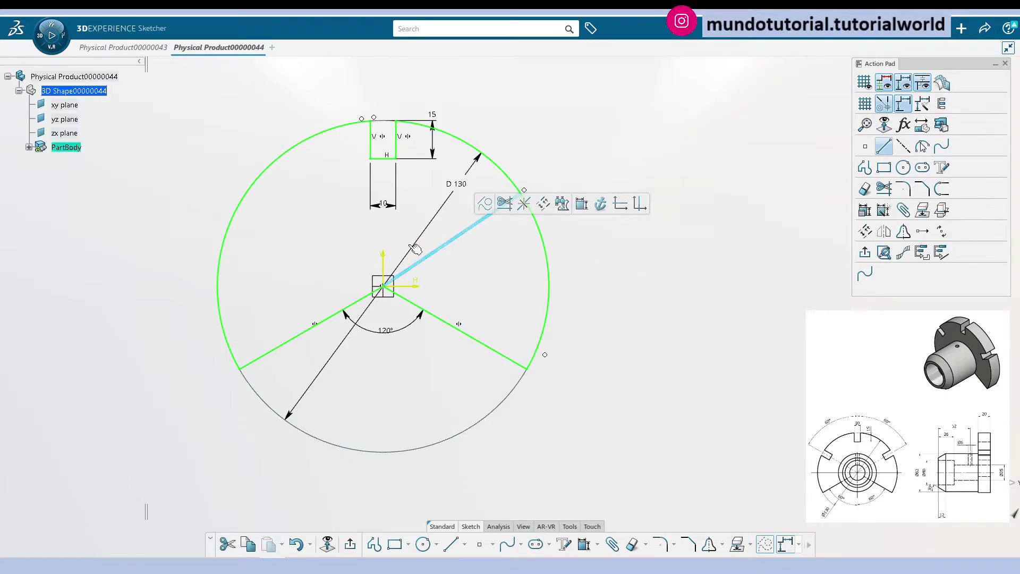
left_click(382, 261, "ctrl")
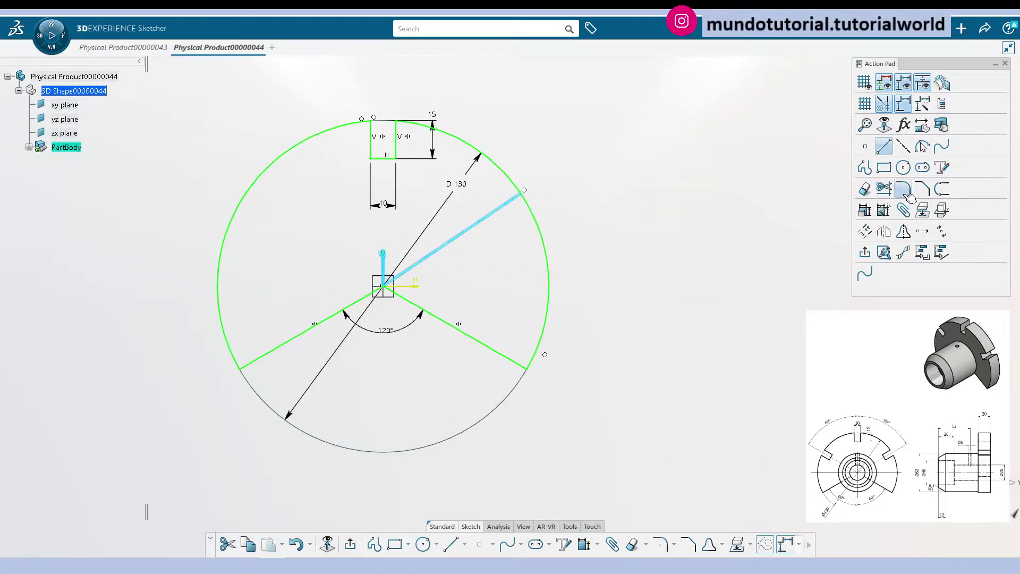
left_click(572, 546)
left_click(479, 231)
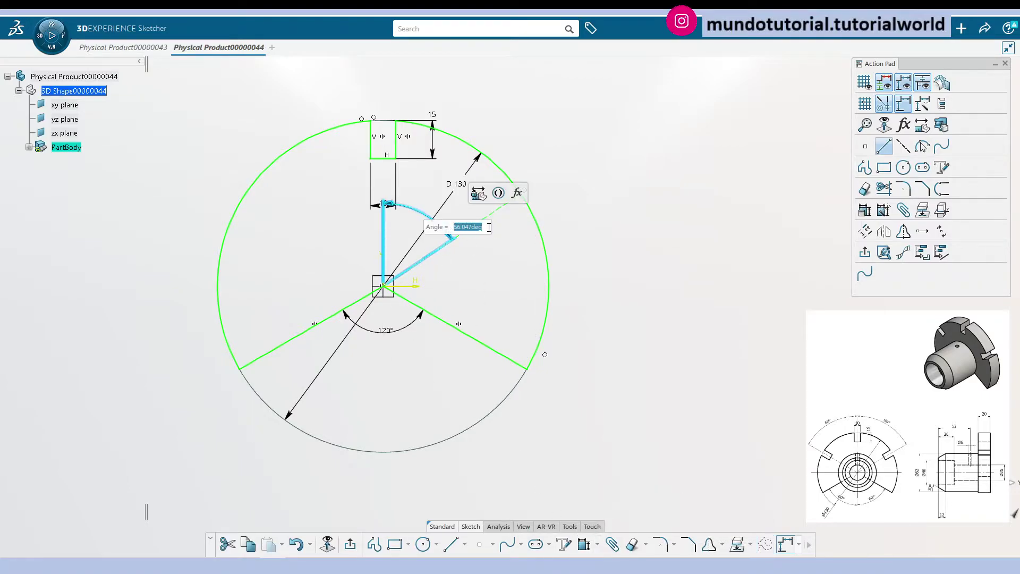
type("60")
key("Return")
left_click(553, 238)
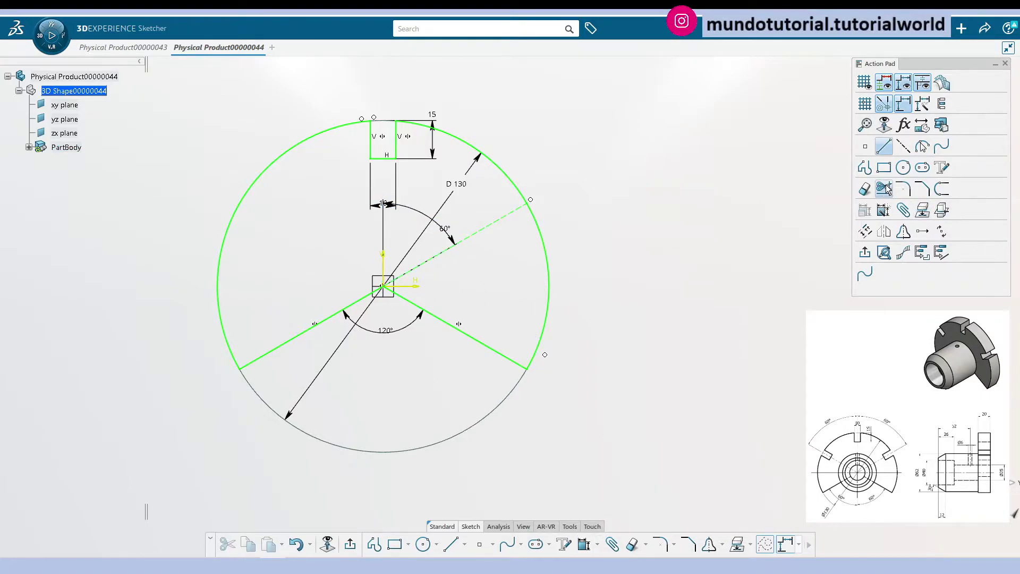
Draw an open three-sided slot profile around the construction line, starting on the arc at about H 52.6, V 38.2 and ending on the arc
left_click(864, 168)
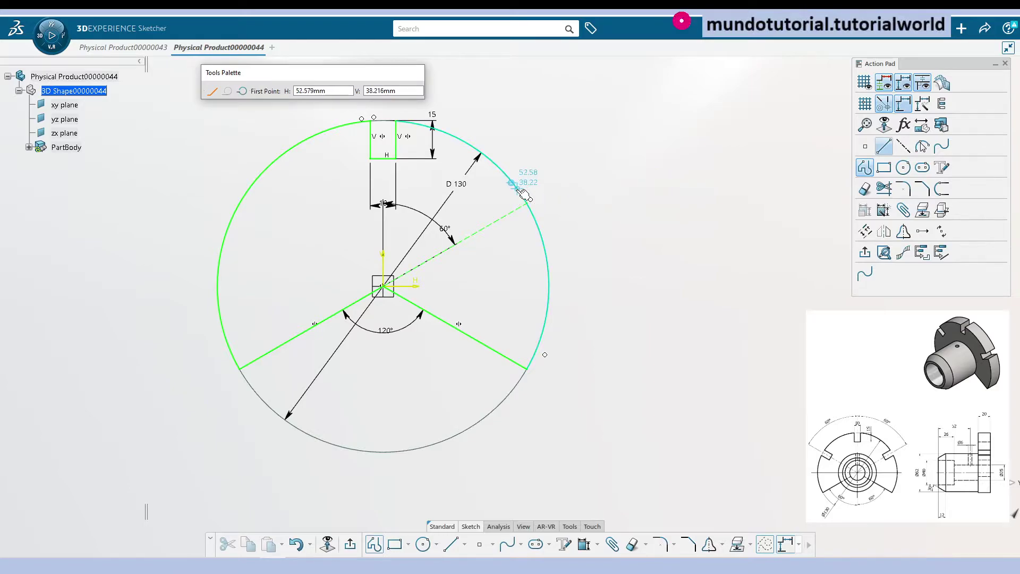
left_click(520, 186)
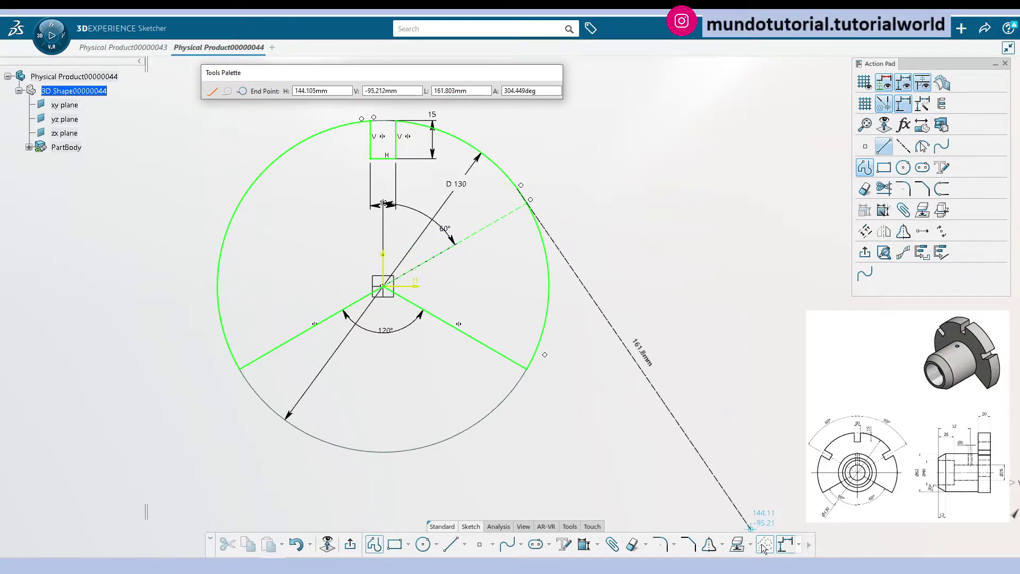
left_click(492, 202)
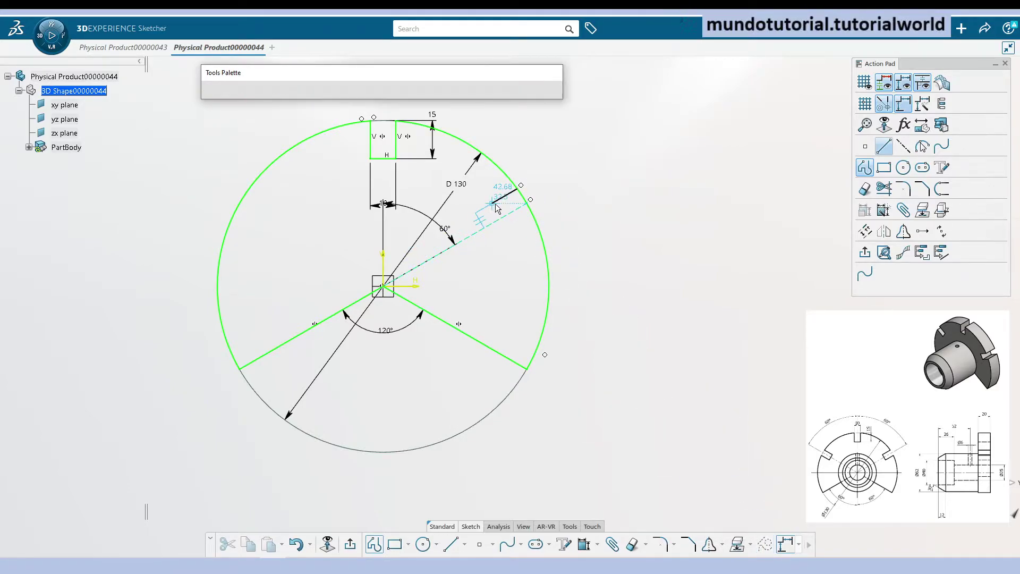
left_click(534, 227)
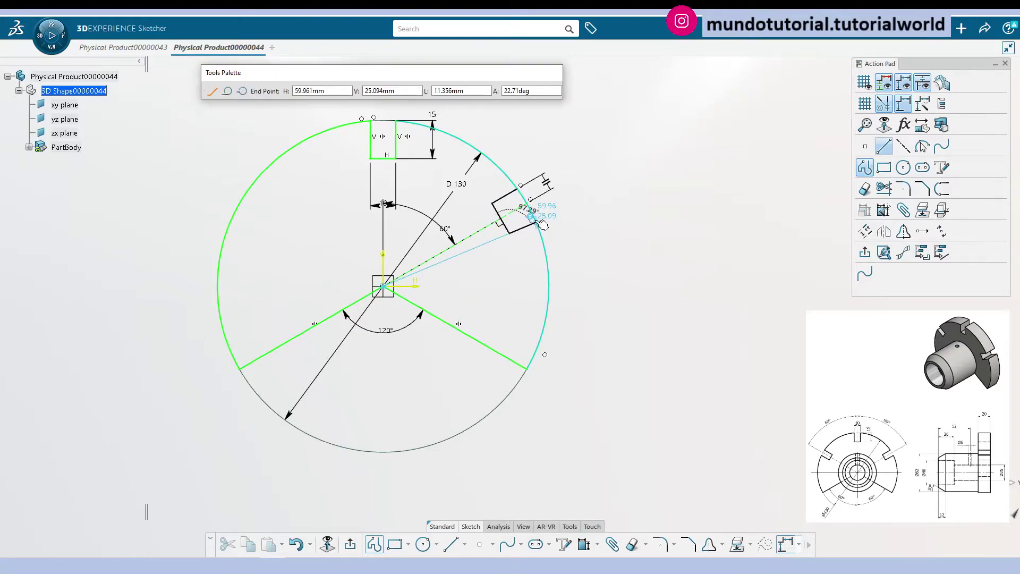
left_click(542, 222)
key("Escape")
key("Escape")
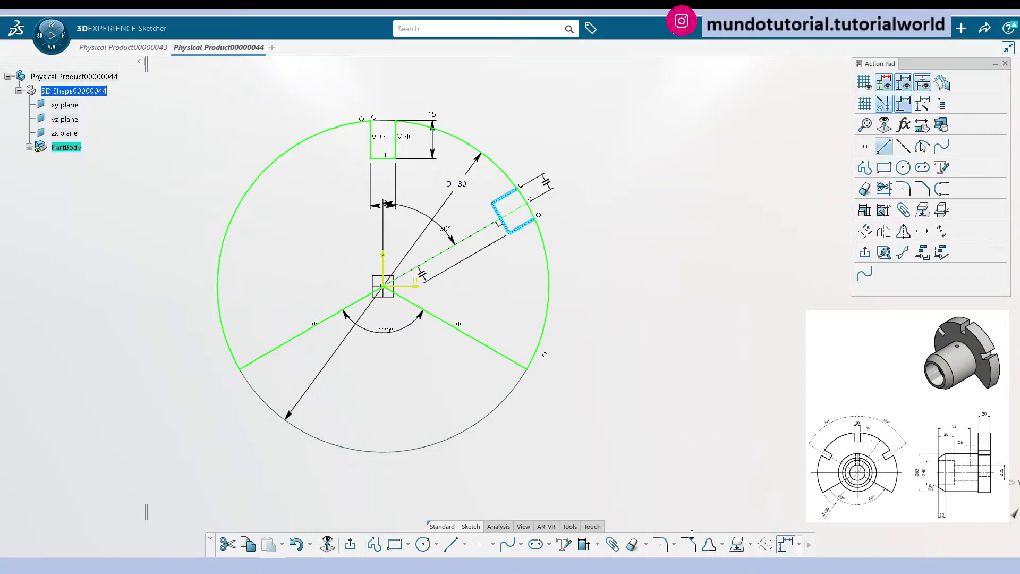
left_click(537, 310)
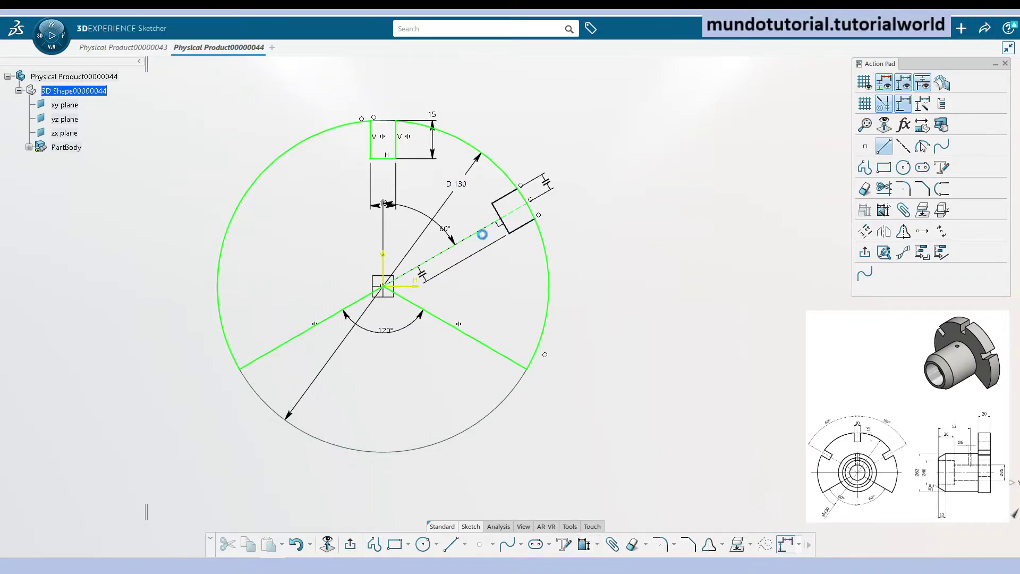
Dimension the inner edge of the angled slot and set its width to 10 mm
left_click(511, 231)
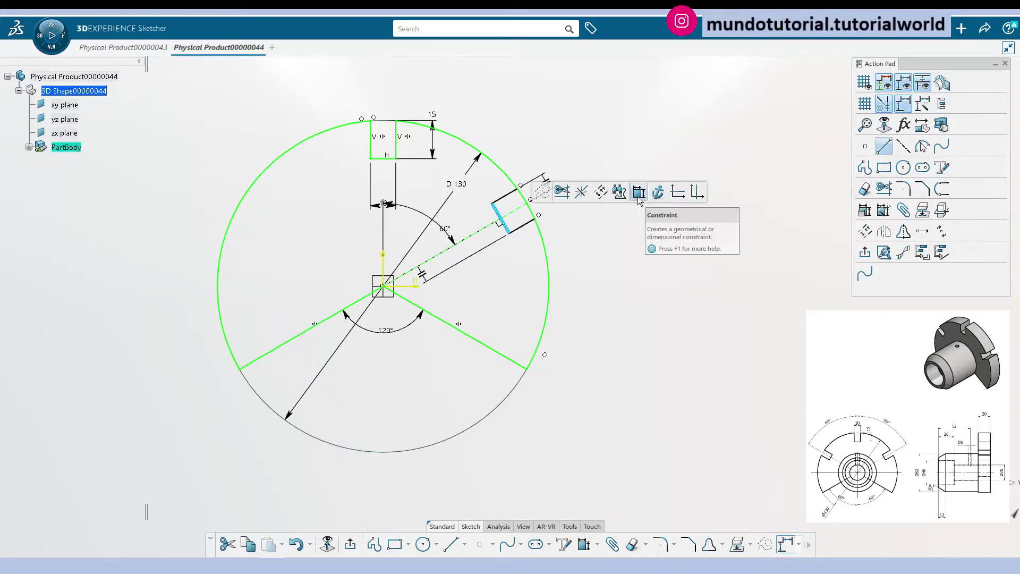
double_click(481, 224)
type("10")
key("Return")
Dimension the distance between the arc and the angled slot's inner edge and set it to 15 mm
left_click(533, 214)
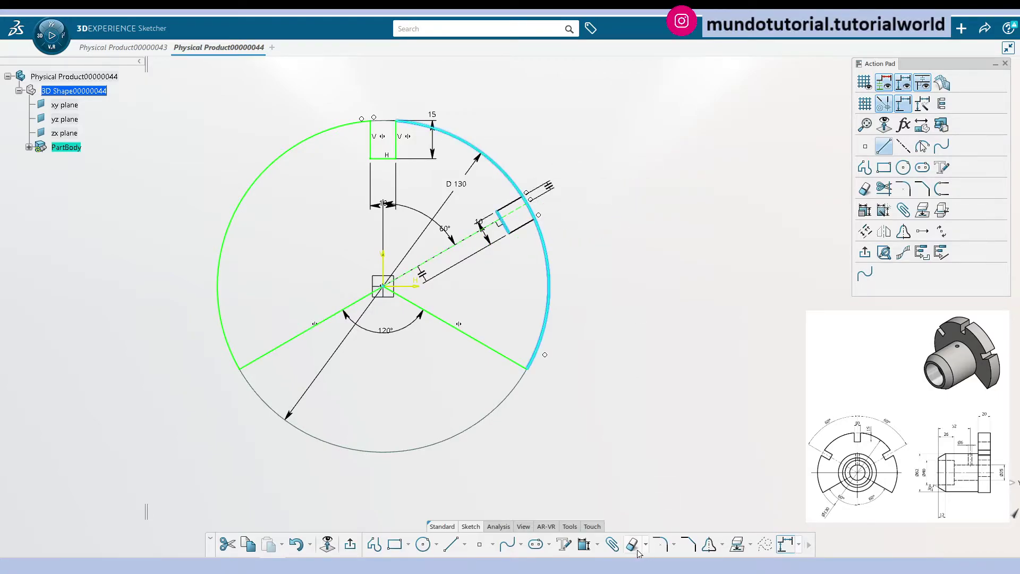
left_click(583, 543)
left_click(580, 295)
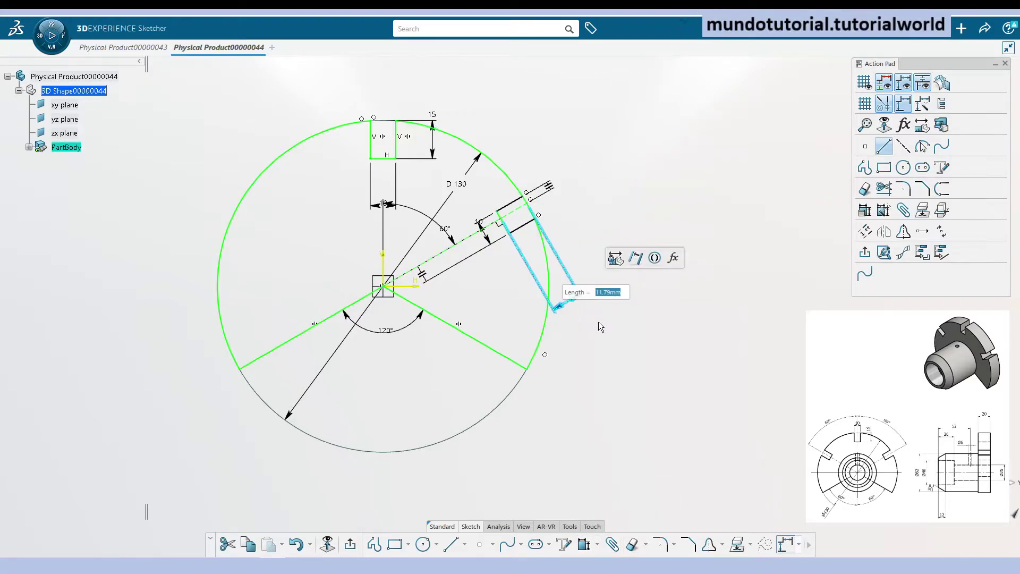
type("15")
key("Return")
left_click(608, 246)
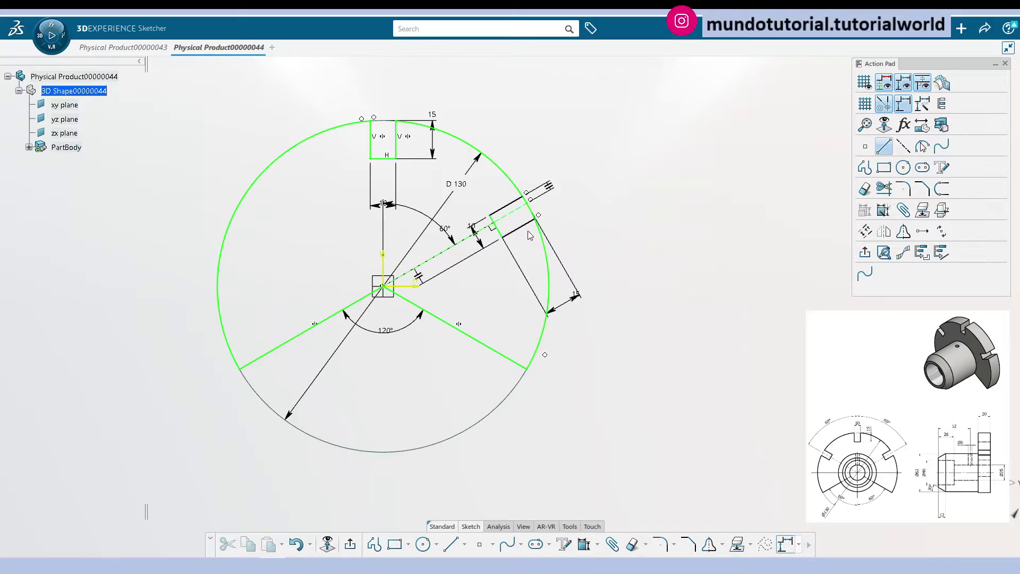
Make the two long sides of the angled slot symmetric about the 60° construction line
left_click(511, 204)
left_click(523, 225, "ctrl")
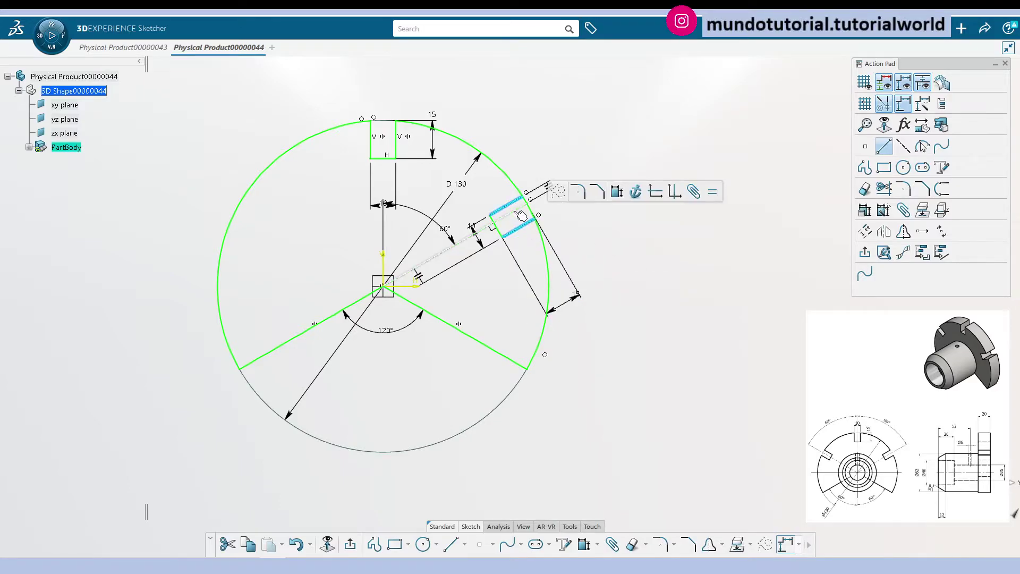
left_click(425, 262, "ctrl")
left_click(857, 255)
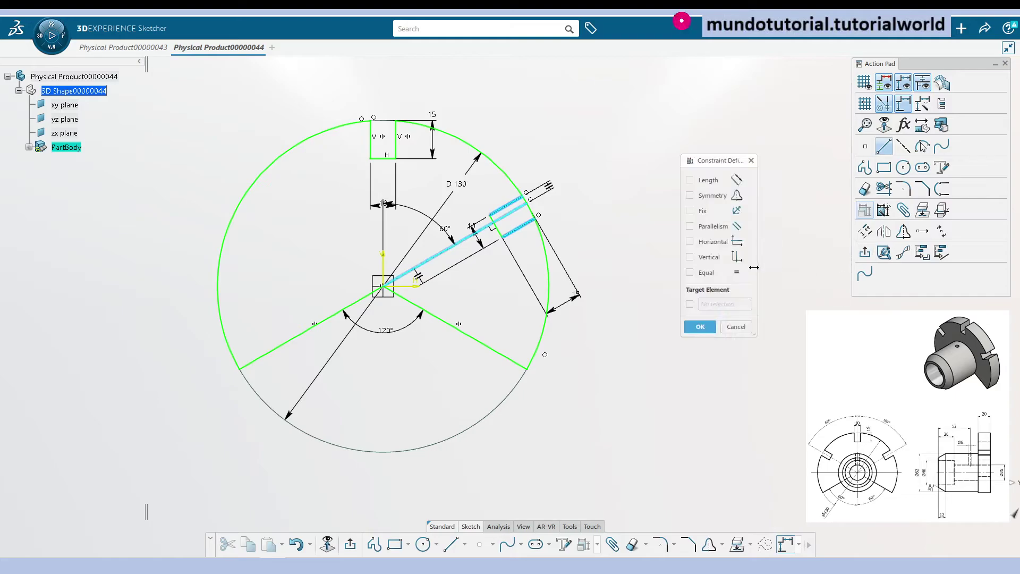
left_click(700, 326)
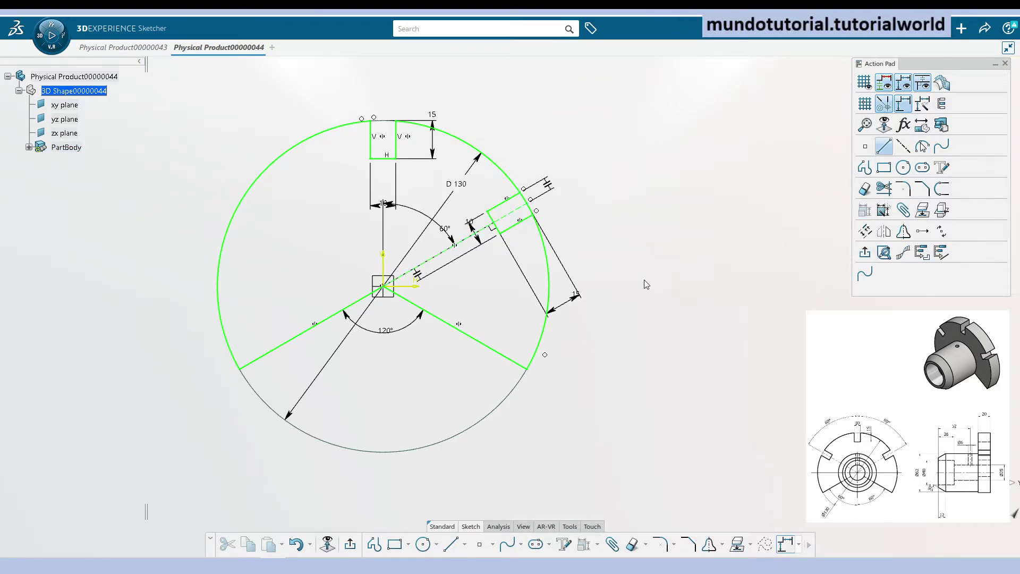
Mirror the three lines of the angled slot about the vertical sketch axis
left_click(518, 197)
left_click(493, 220, "ctrl")
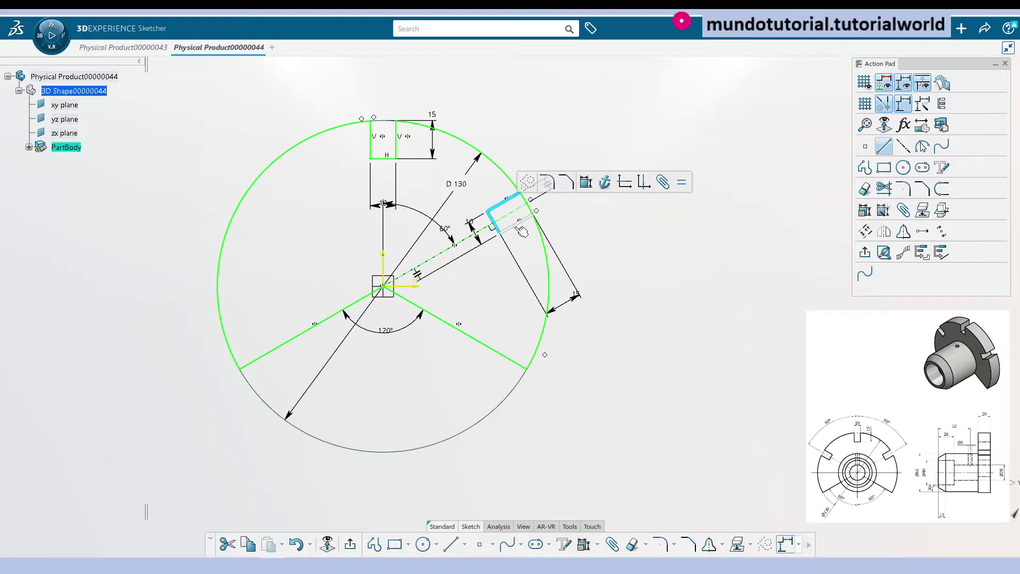
left_click(518, 223, "ctrl")
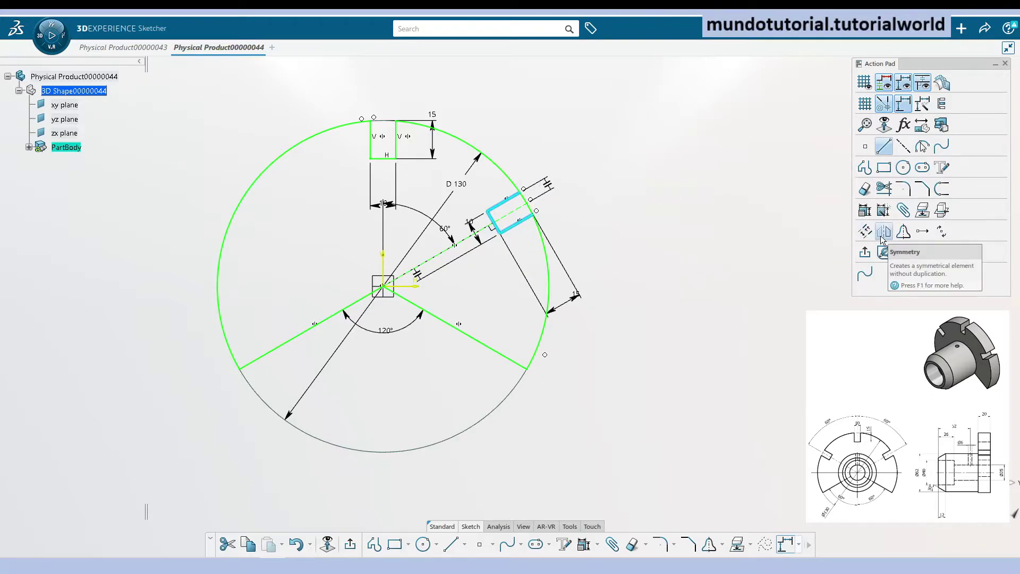
left_click(903, 236)
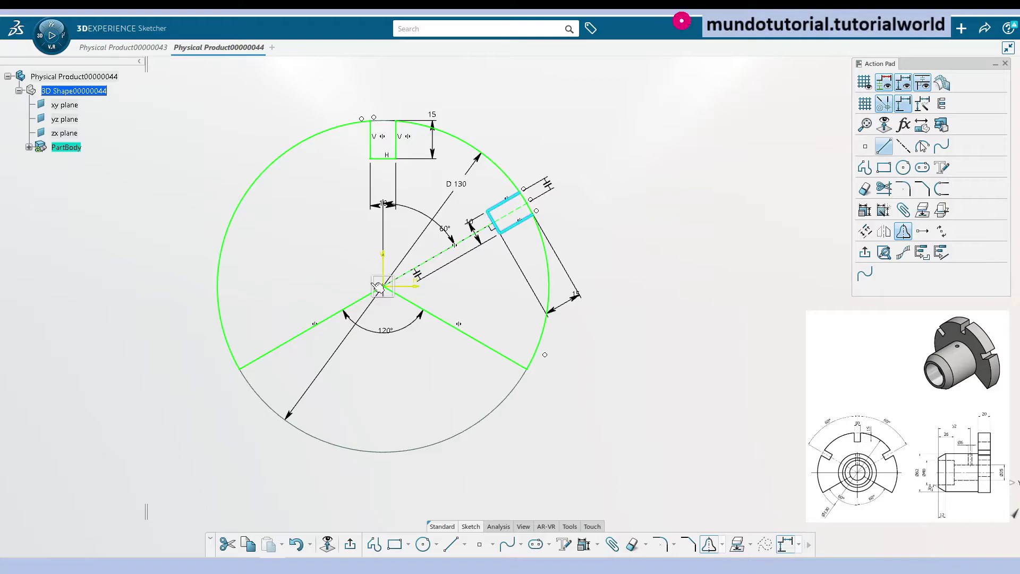
left_click(387, 265)
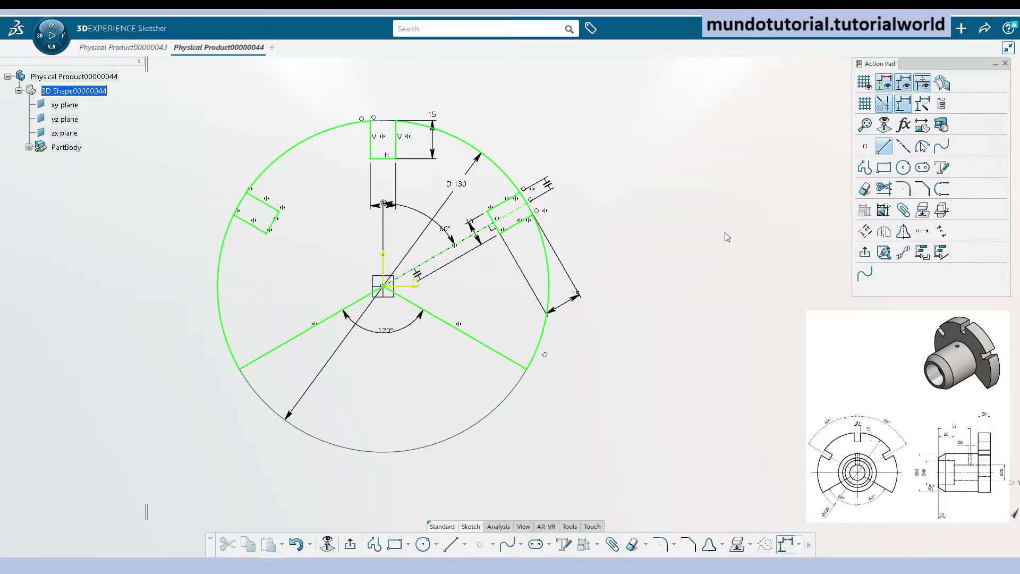
Trim away the circle arc across the mouths of the two angled slots and finish the flange sketch
left_click(864, 188)
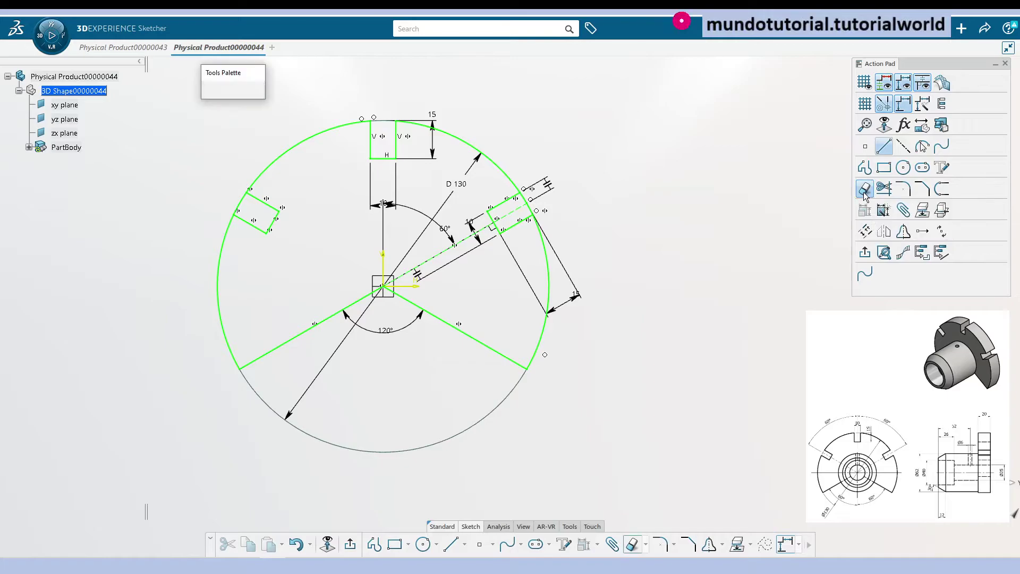
left_click(534, 211)
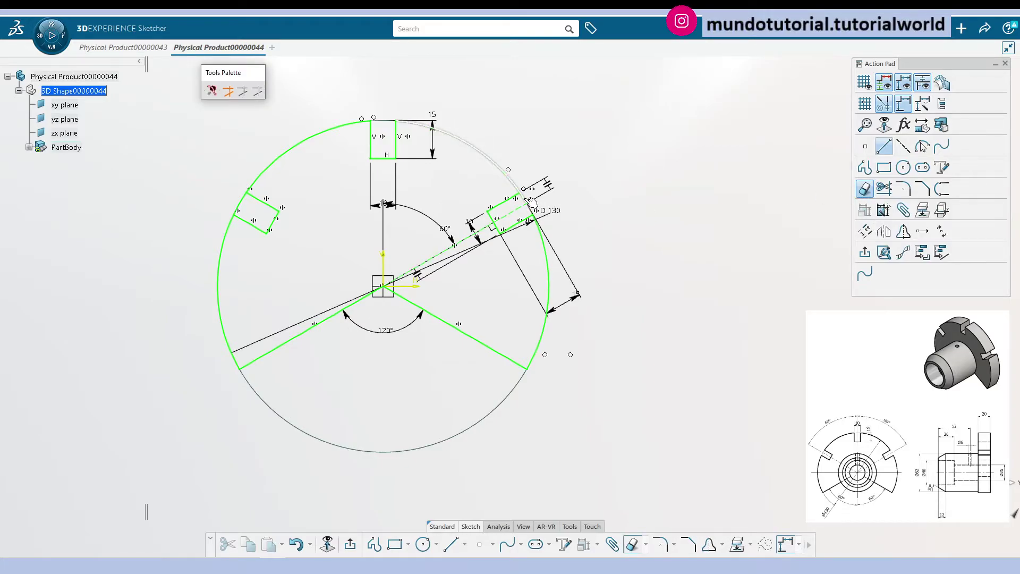
left_click(248, 205)
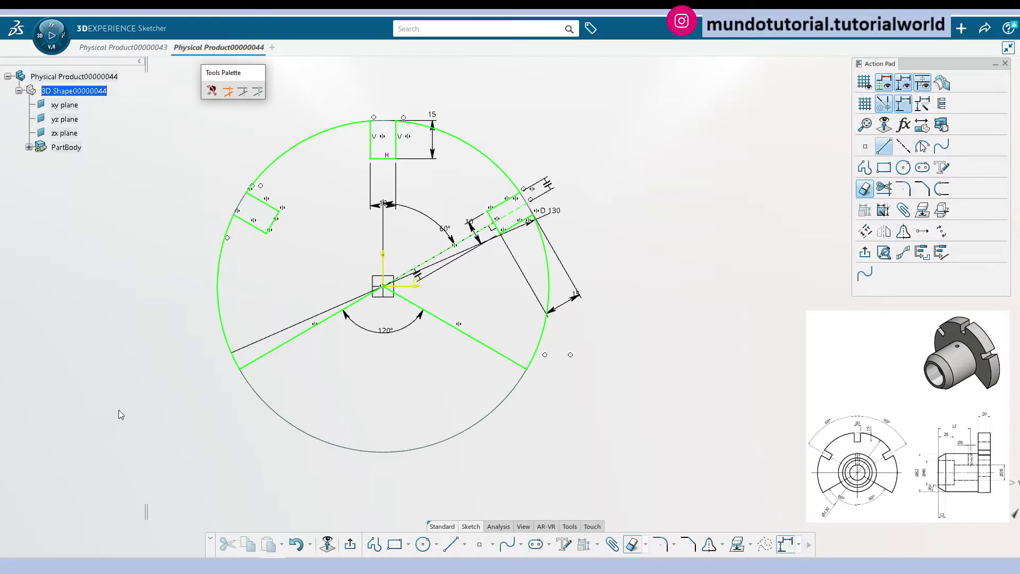
left_click(349, 543)
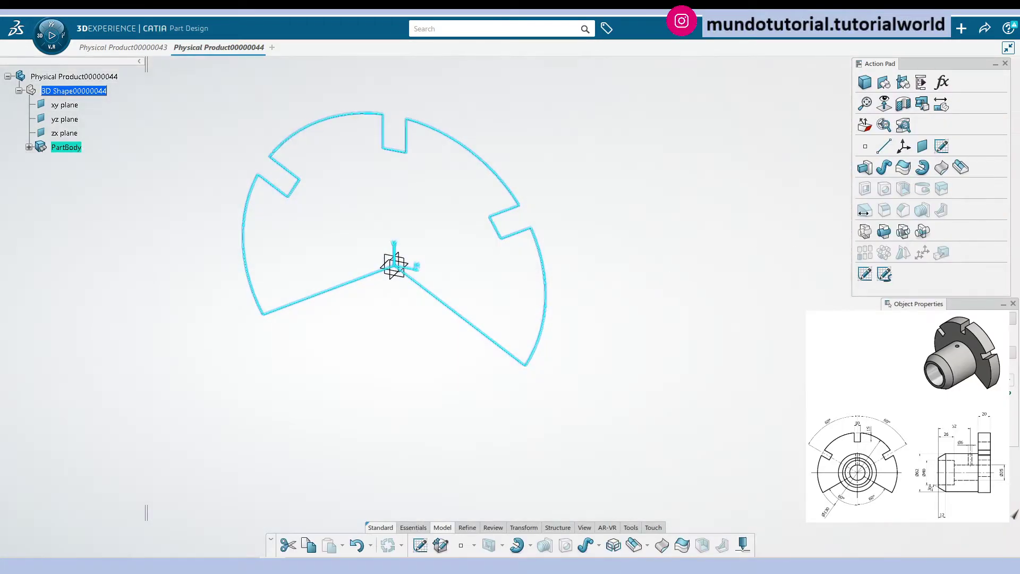
left_click(743, 215)
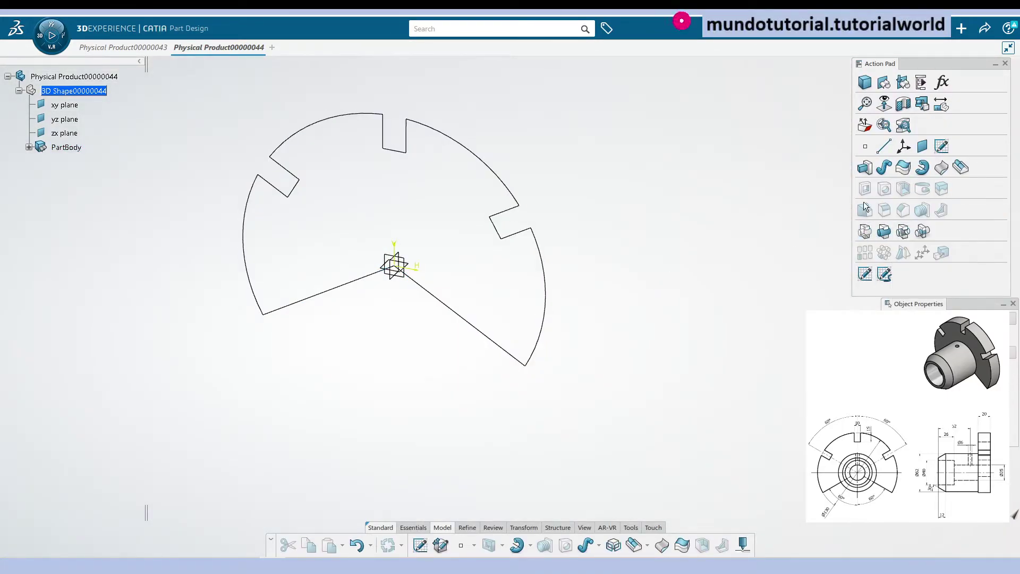
Pad the slotted sector profile into a solid flange
left_click(864, 167)
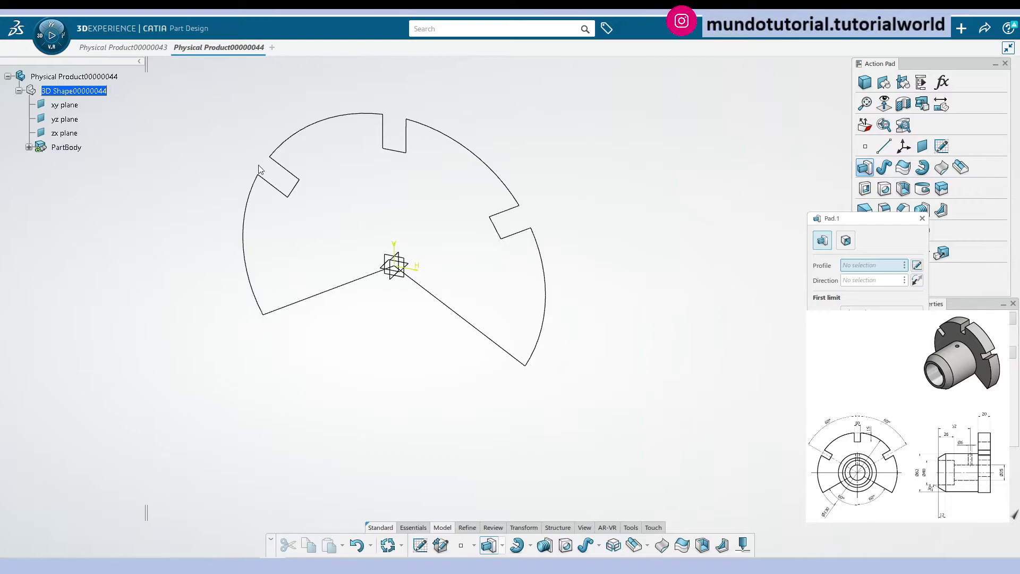
left_click(424, 125)
key("Return")
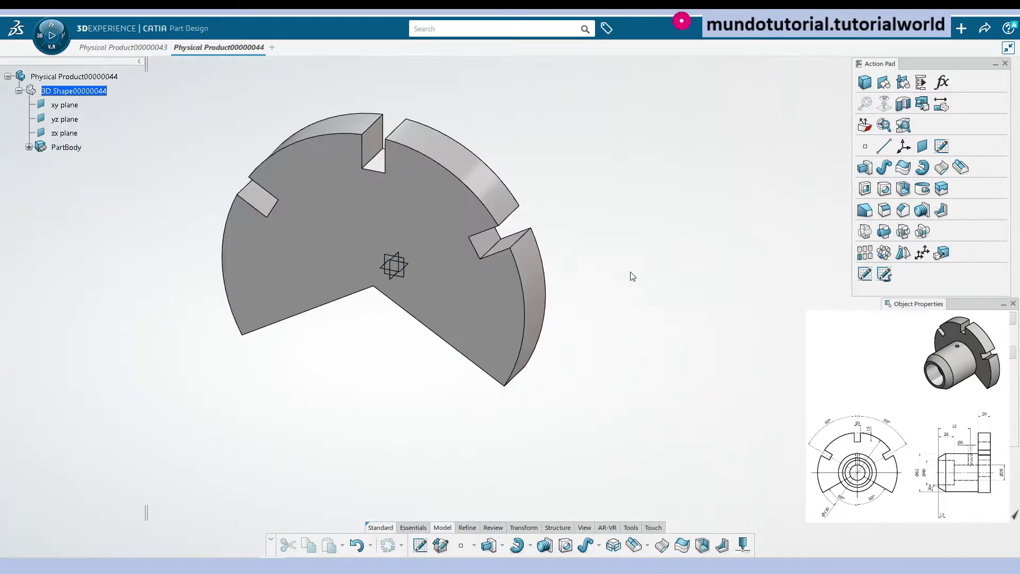
Start a positioned sketch on the flange's front face and draw a circle centred on the sketch origin
left_click(29, 147)
mouse_move(413, 291)
middle_mouse_down()
mouse_move(448, 275)
mouse_move(415, 278)
middle_mouse_up()
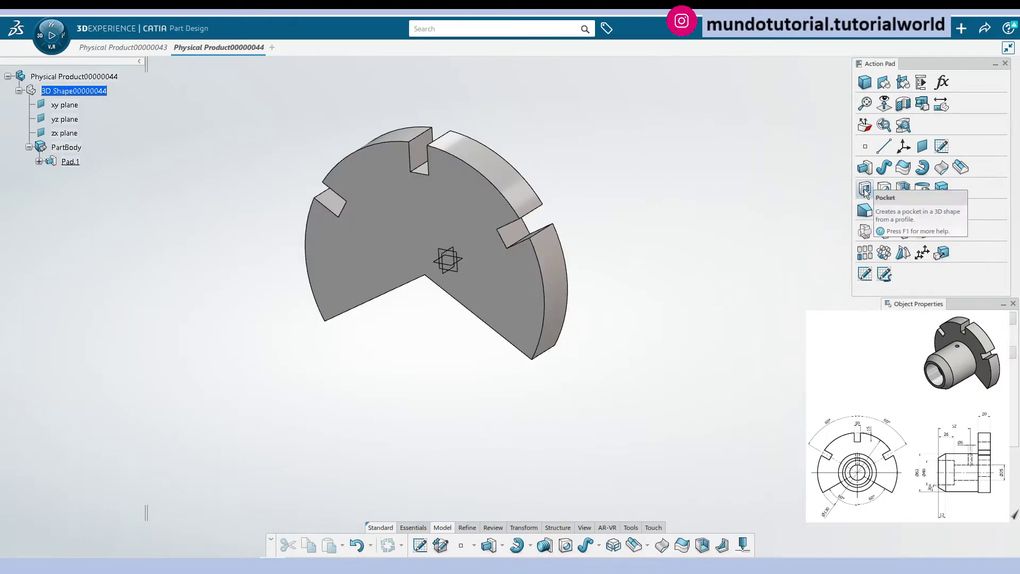
left_click(380, 254)
key("Return")
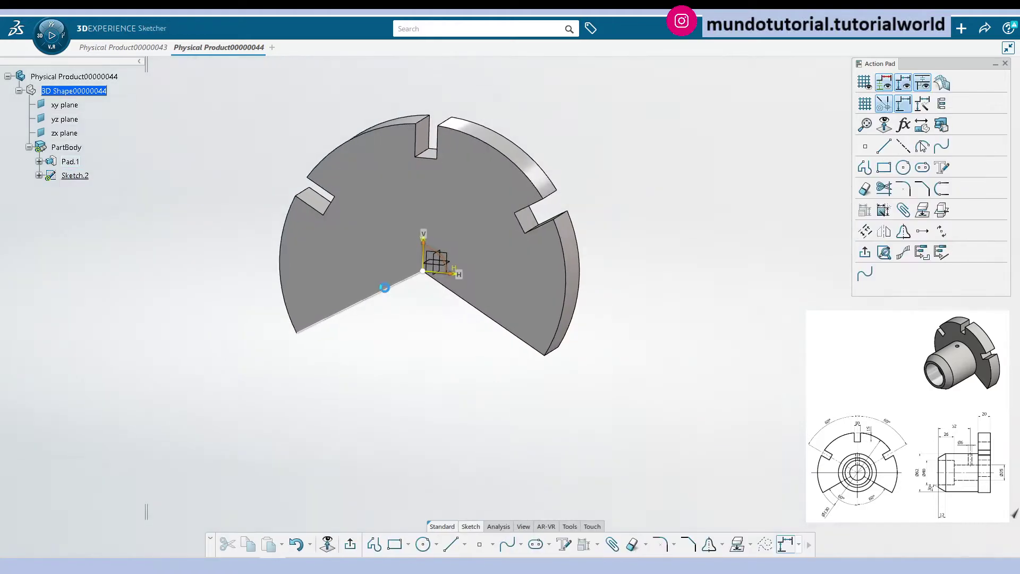
left_click(424, 544)
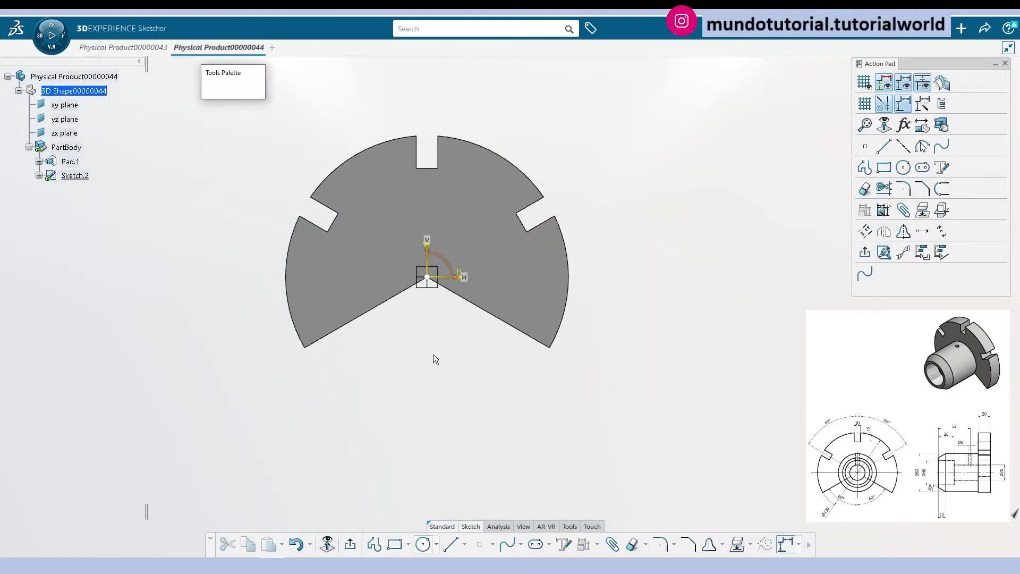
left_click(427, 276)
left_click(461, 323)
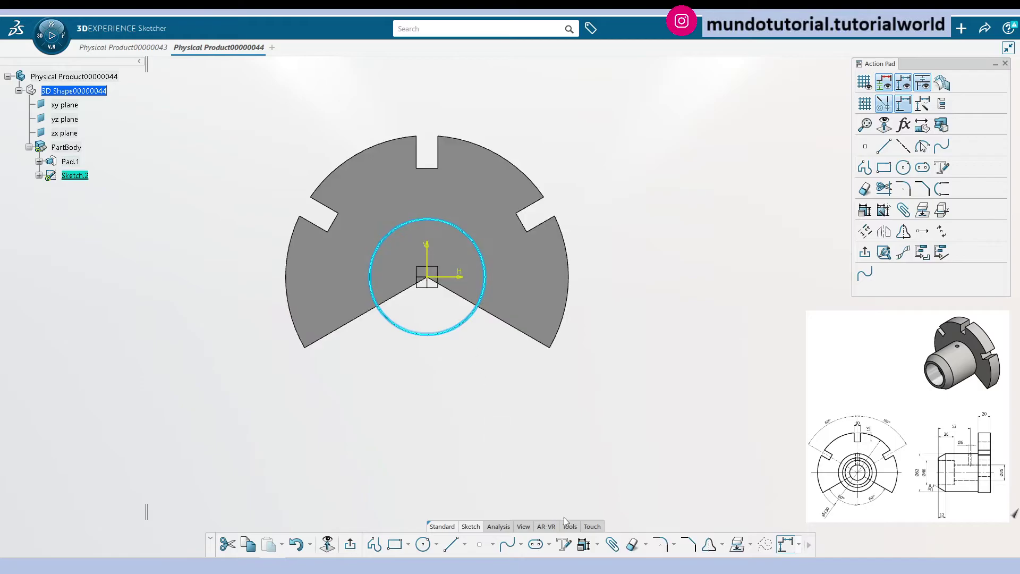
Dimension the circle's diameter and set it to 62 mm
left_click(597, 544)
left_click(606, 436)
left_click(633, 260)
type("62")
key("Return")
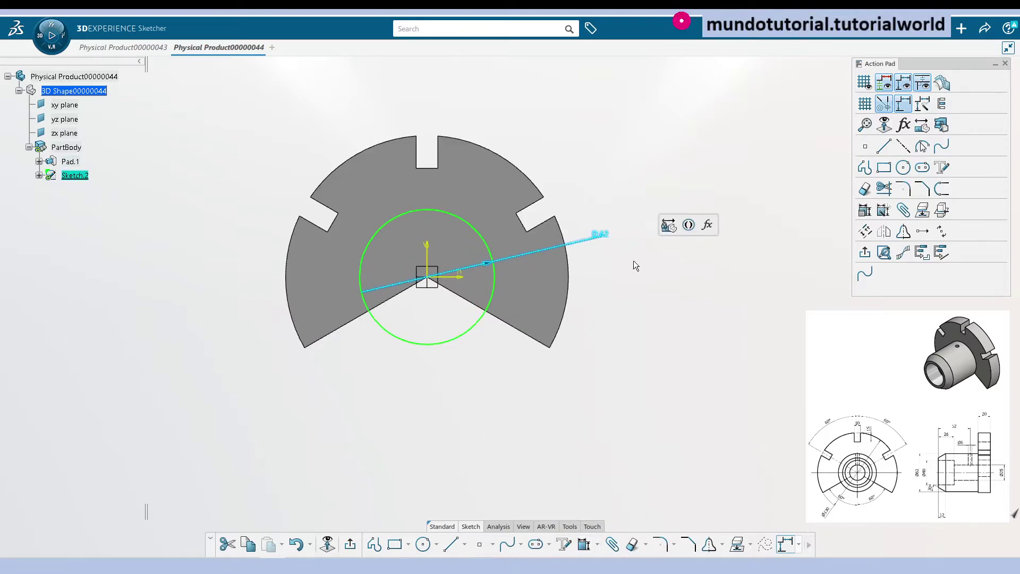
left_click(631, 325)
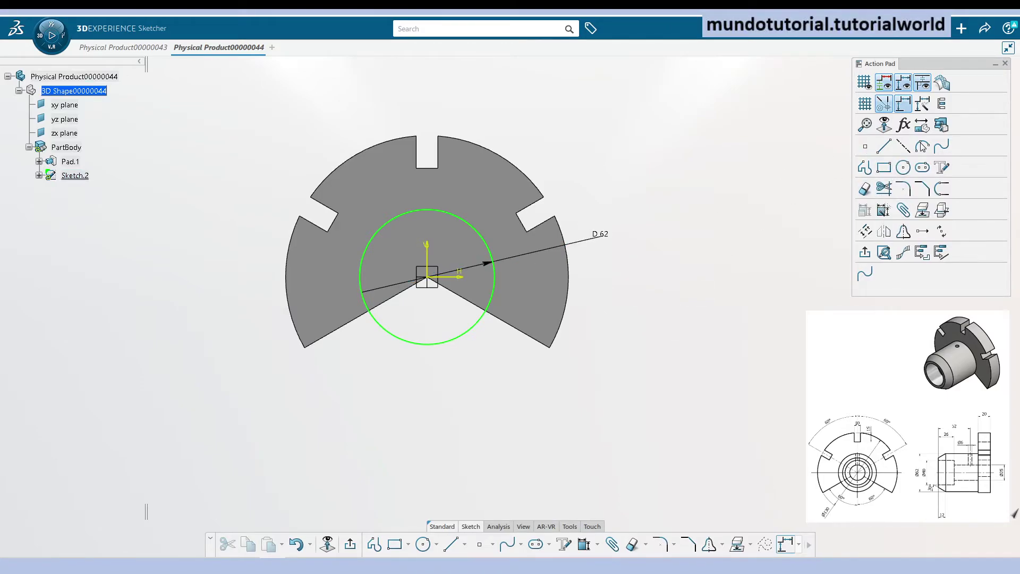
Check the hub dimensions on the reference drawing, finish the sketch and pad the 62 mm circle outward as a solid hub
left_click_drag(0, 46, 431, 33)
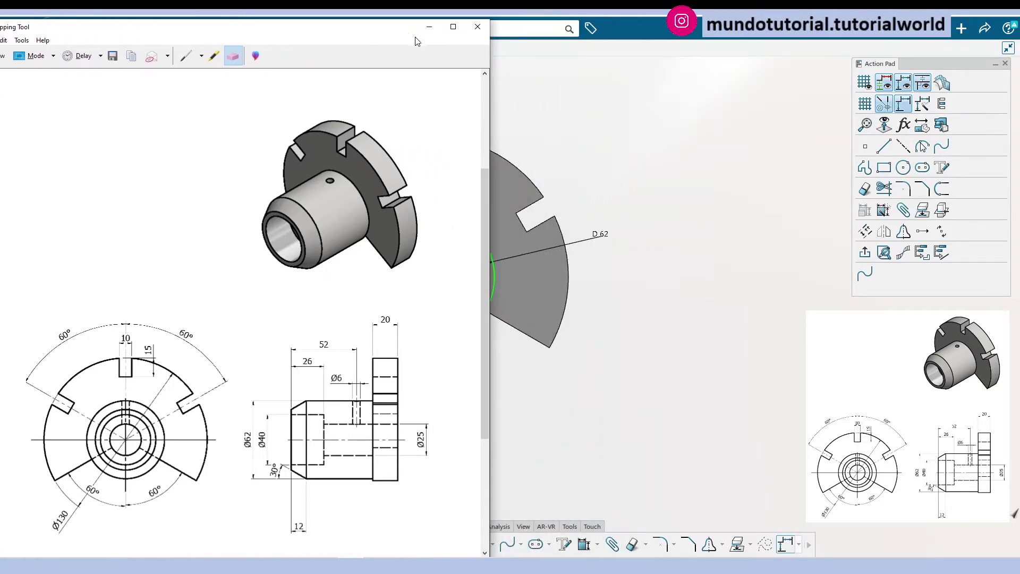
left_click(631, 169)
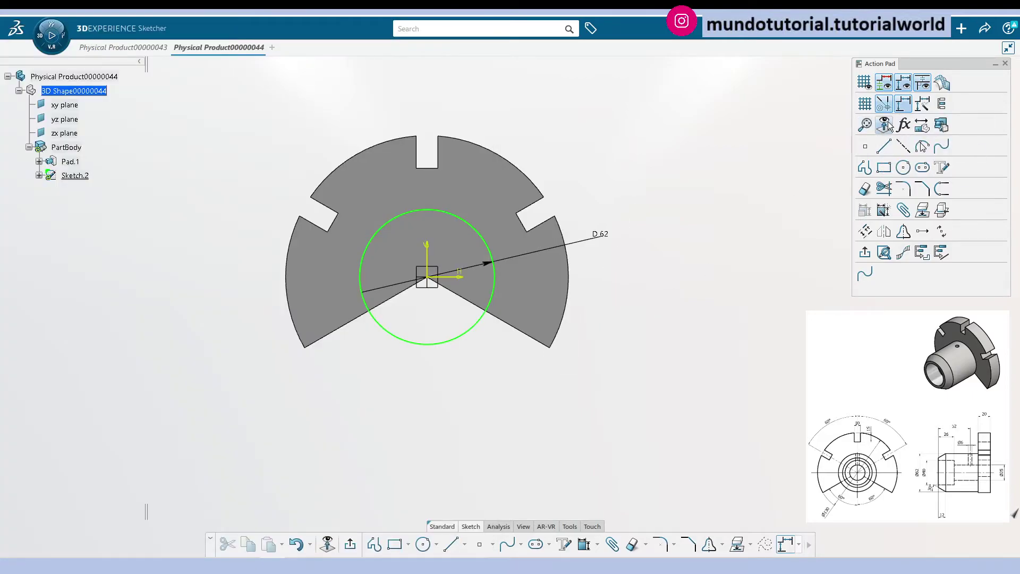
left_click(350, 544)
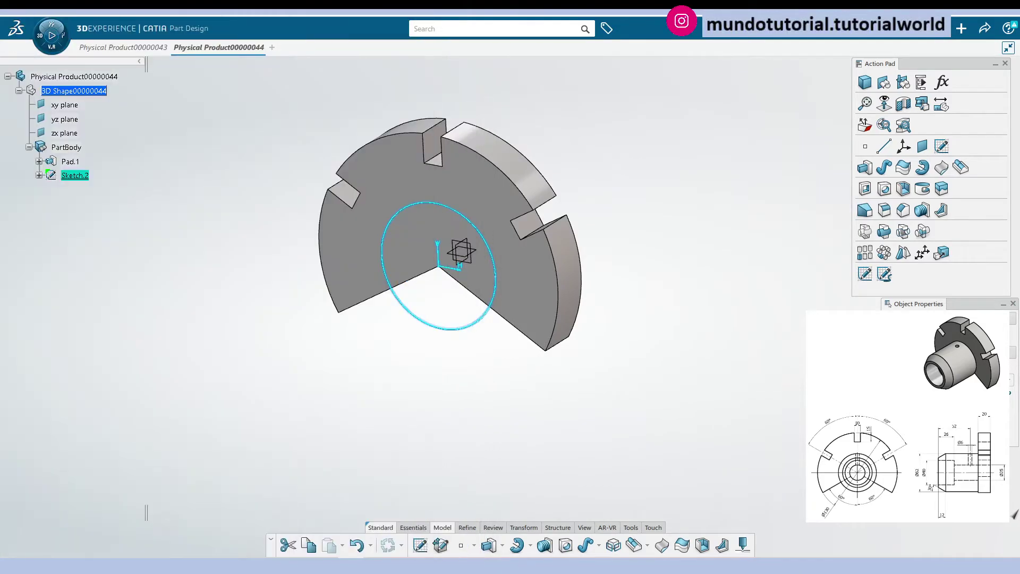
middle_click_drag(518, 238, 527, 242)
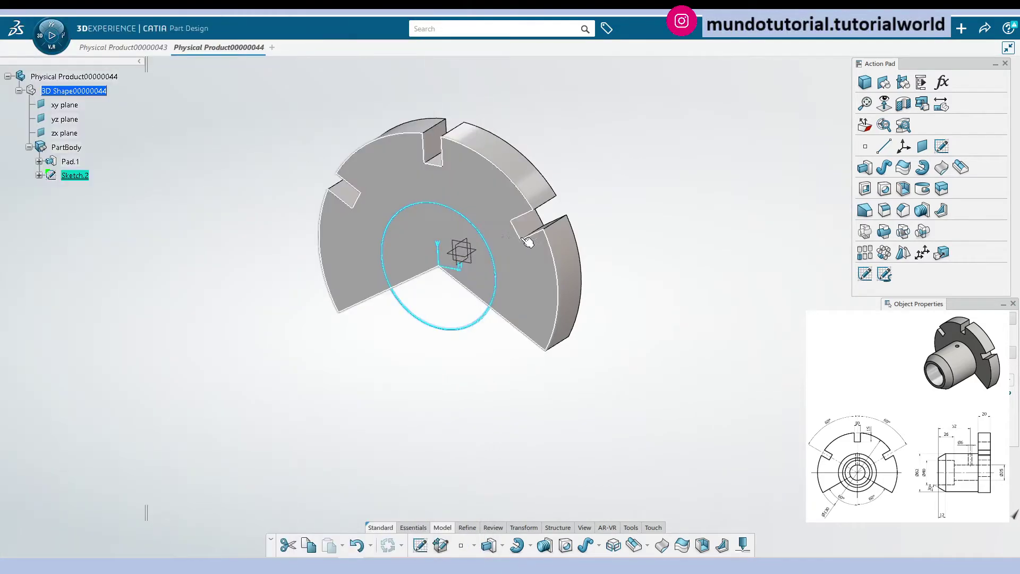
left_click(865, 167)
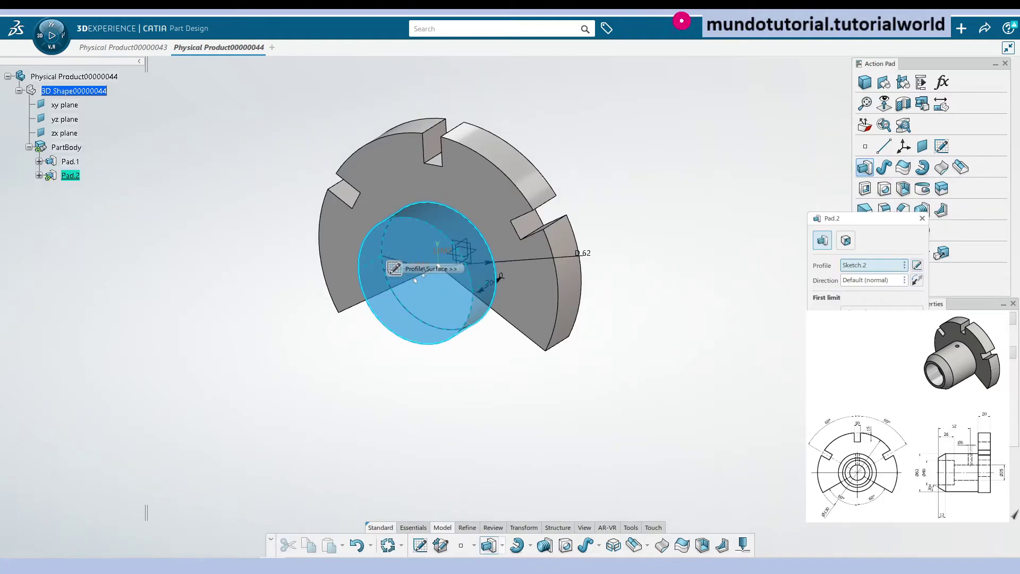
left_click_drag(0, 15, 380, 15)
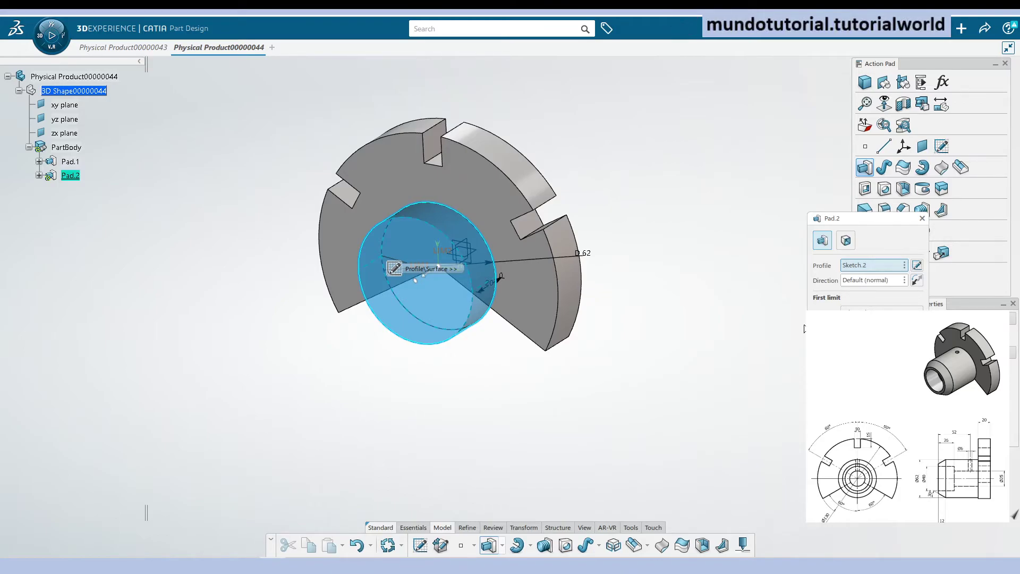
key("Return")
left_click(733, 303)
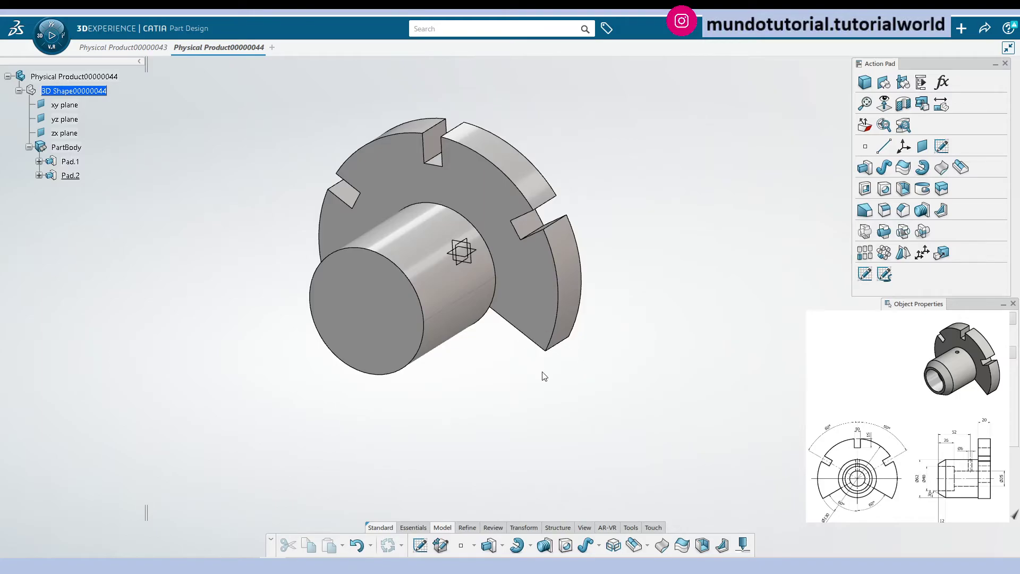
middle_click_drag(544, 376, 490, 261)
middle_click_drag(506, 330, 505, 368)
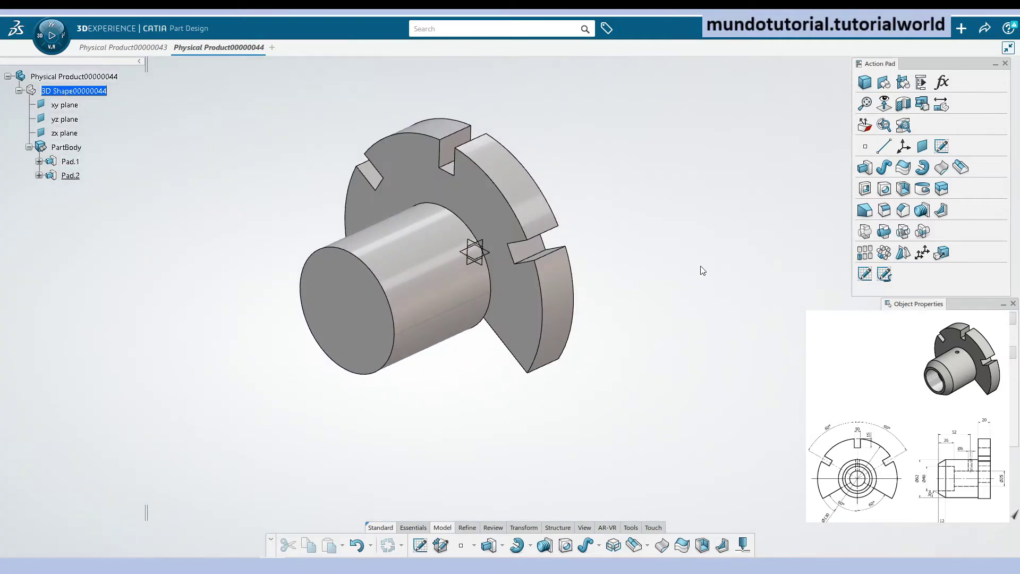
left_click(864, 192)
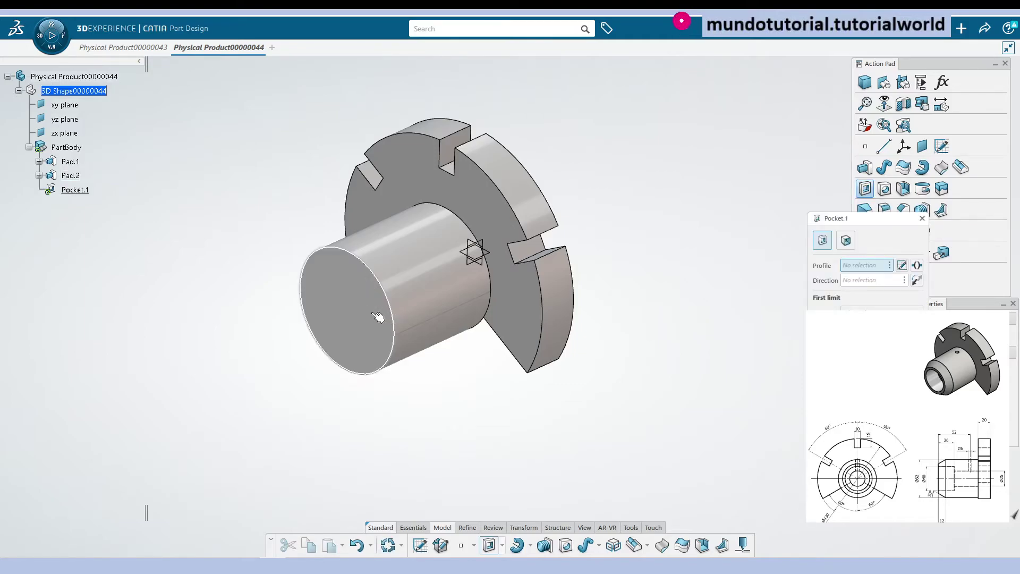
left_click(371, 312)
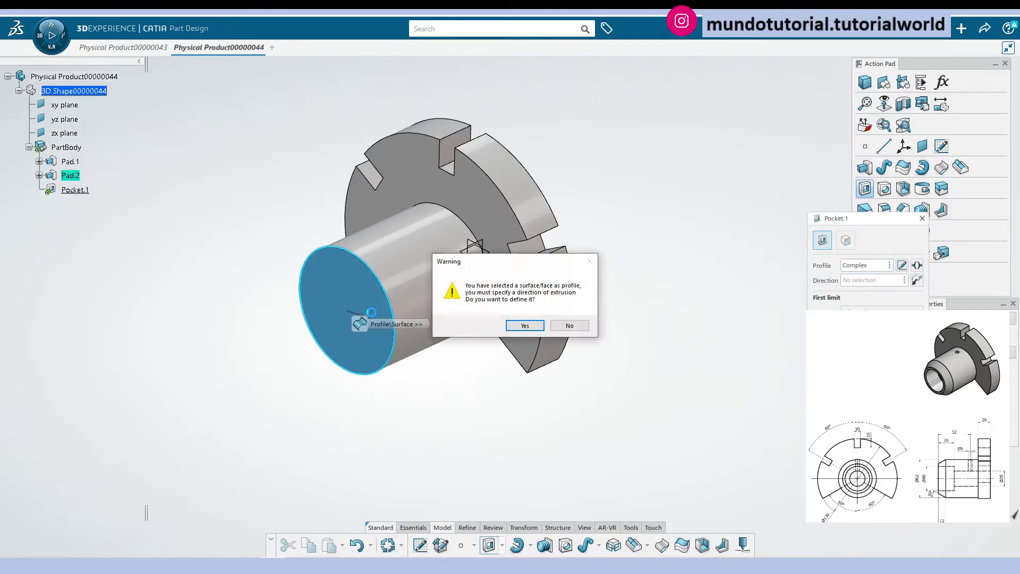
left_click(572, 328)
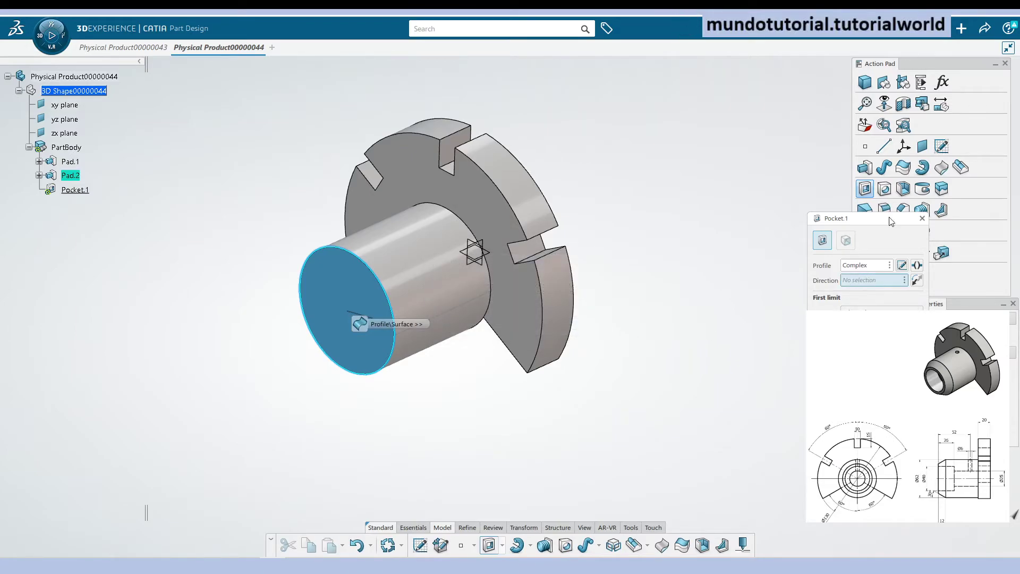
left_click(922, 218)
Start a positioned sketch on the hub's end face and draw a circle about 29 mm in diameter centred on the origin
left_click(941, 146)
left_click(372, 308)
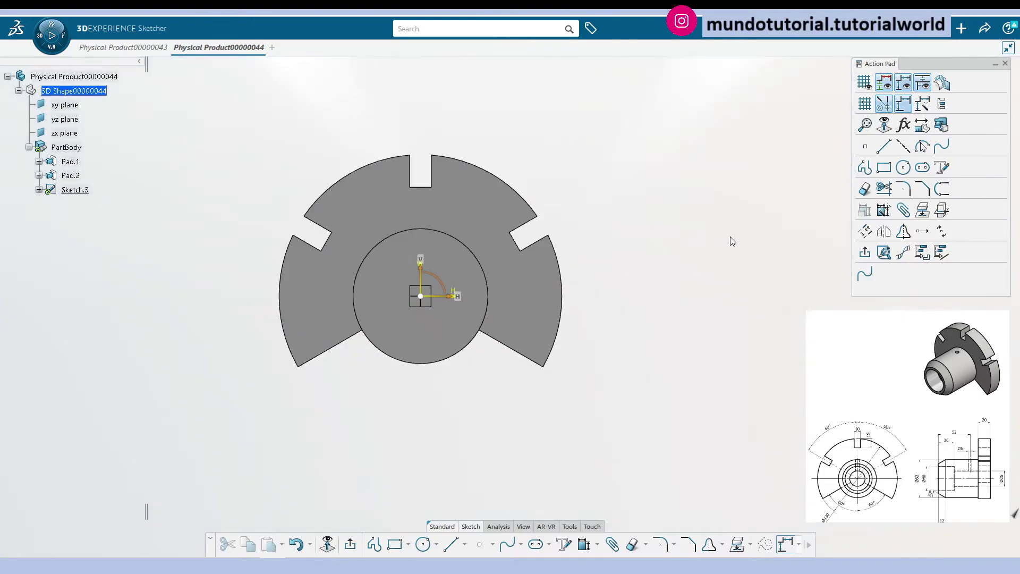
left_click(903, 167)
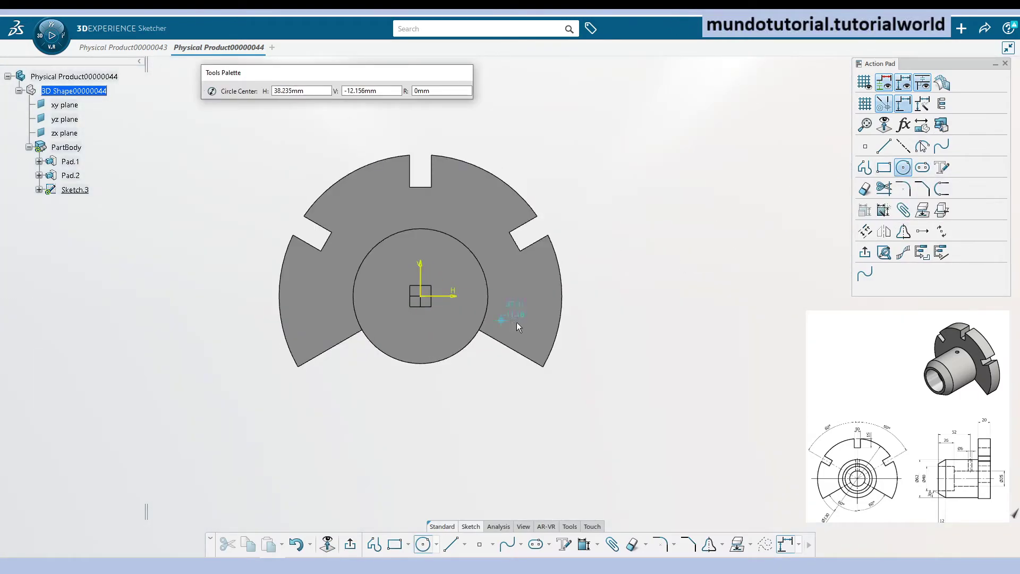
left_click(420, 296)
left_click(444, 320)
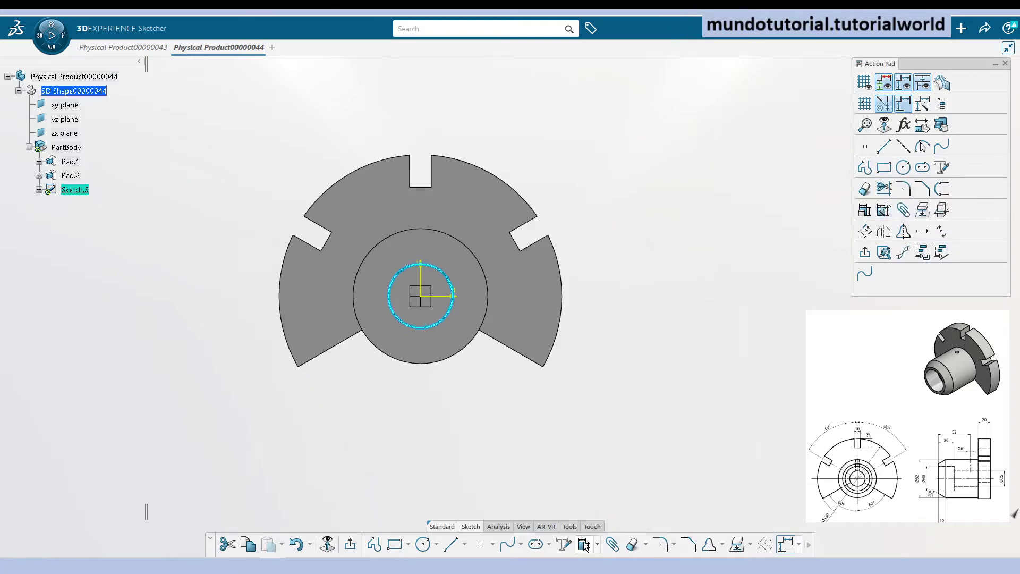
Dimension the diameter of the circle on the hub's end face and set it to 40 mm
left_click(585, 543)
left_click(452, 288)
left_click(568, 153)
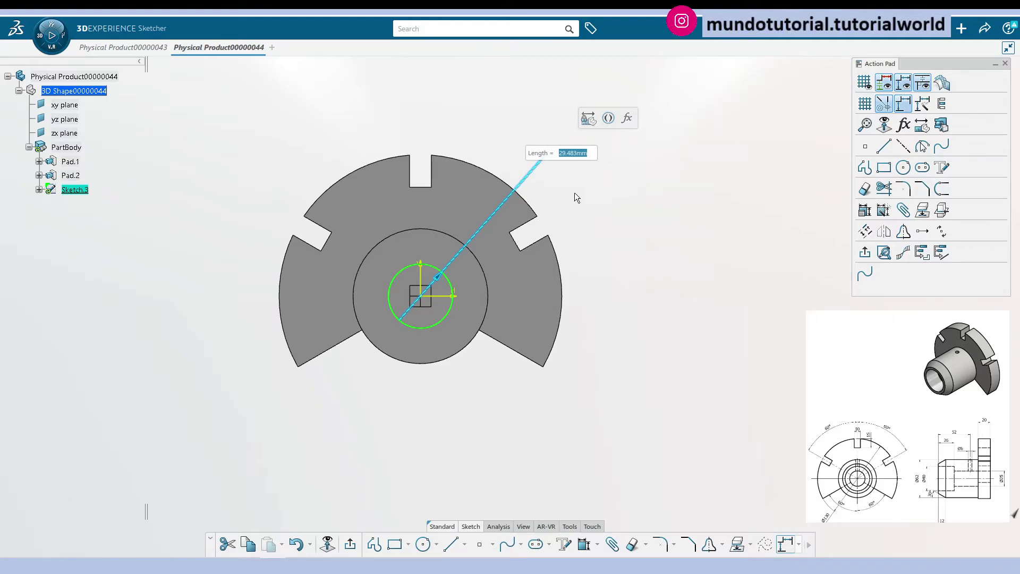
type("40")
key("Return")
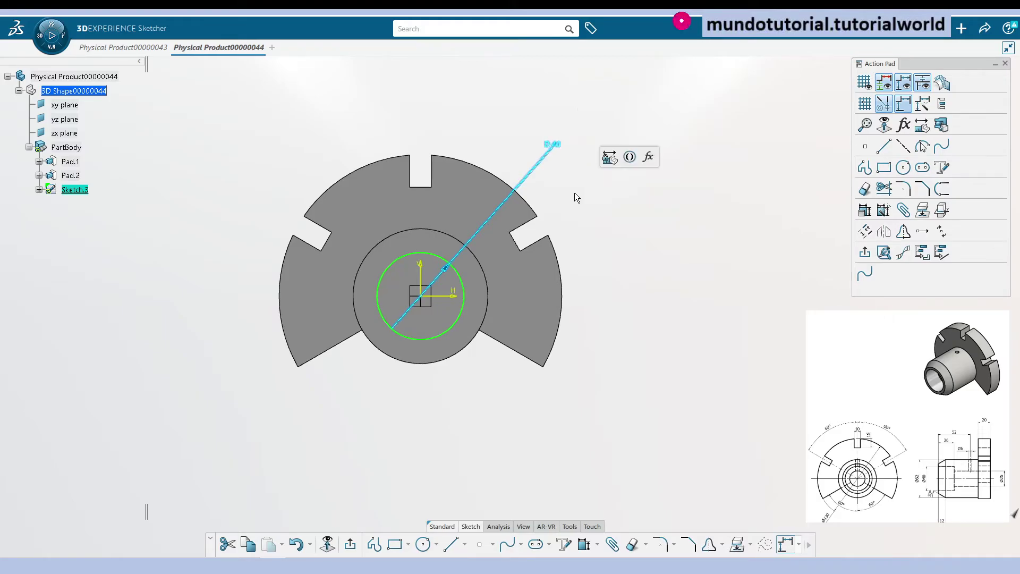
left_click(771, 243)
Draw a concentric circle inside the 40 mm circle, set its diameter to 25 mm and finish the sketch
left_click(902, 167)
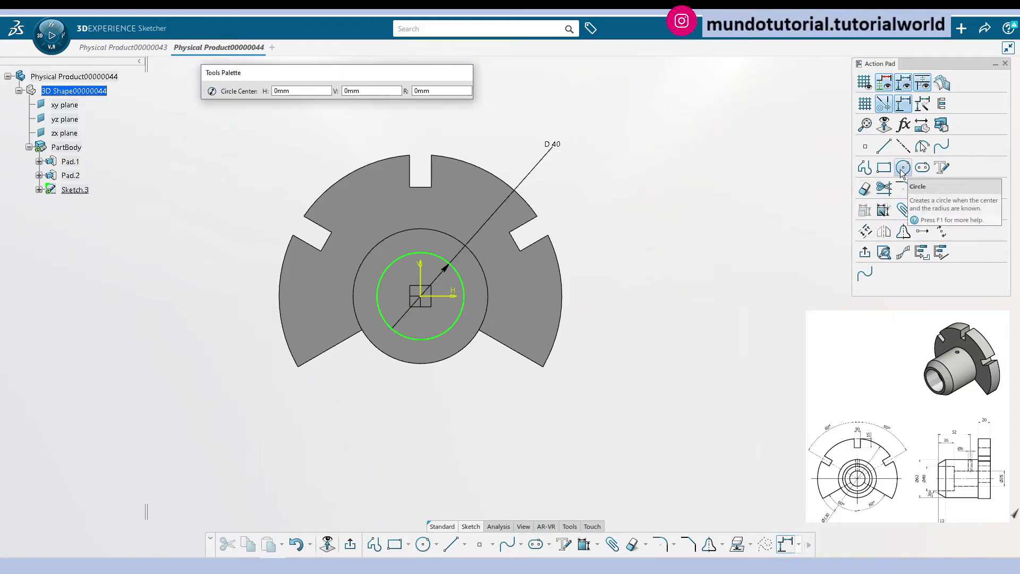
left_click(421, 296)
left_click(442, 311)
double_click(499, 350)
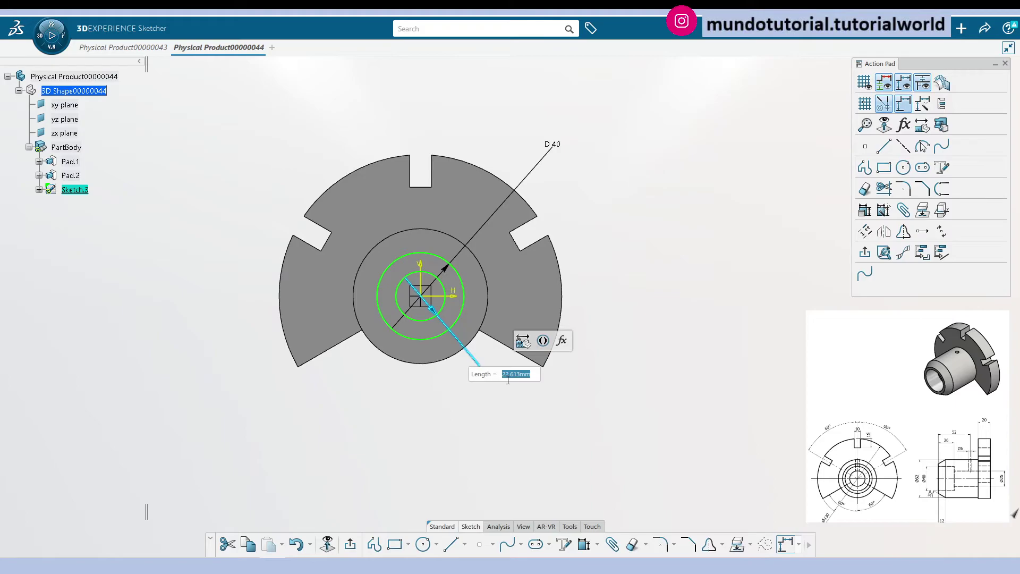
type("25")
key("Return")
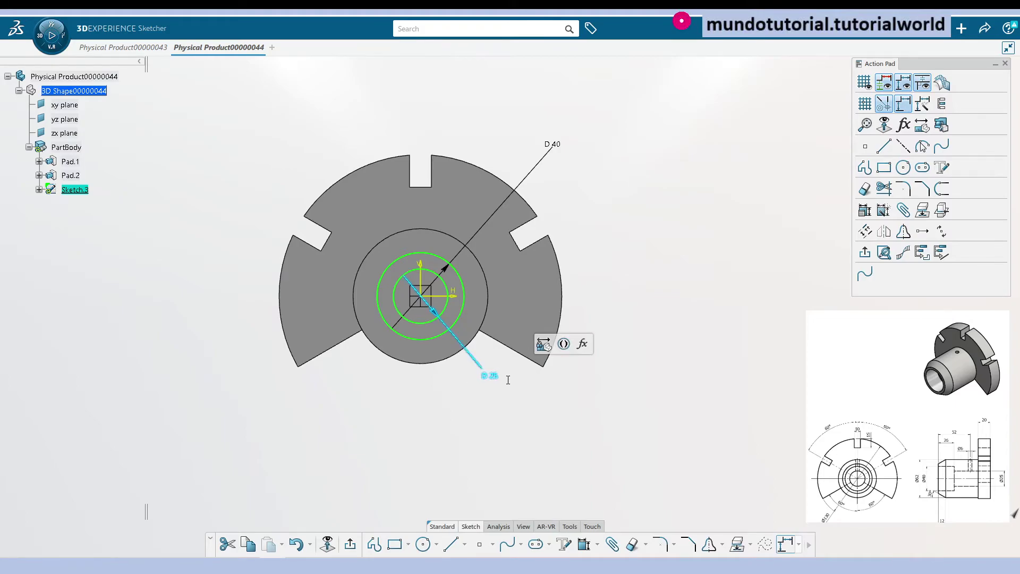
left_click(626, 288)
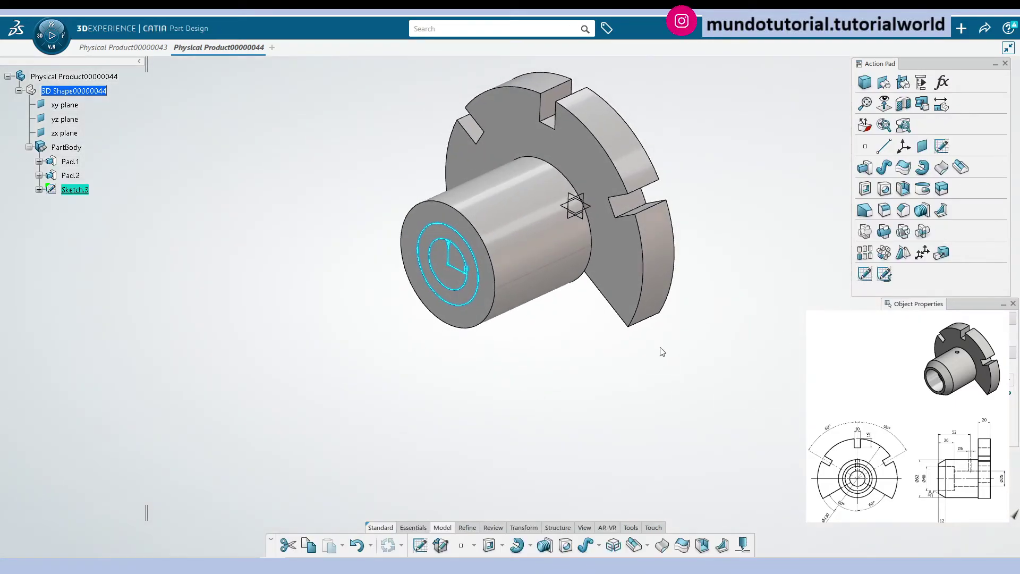
Cut the stepped bore into the hub with a Multi-Pocket using the 40 mm and 25 mm circles on its end face
left_click(614, 404)
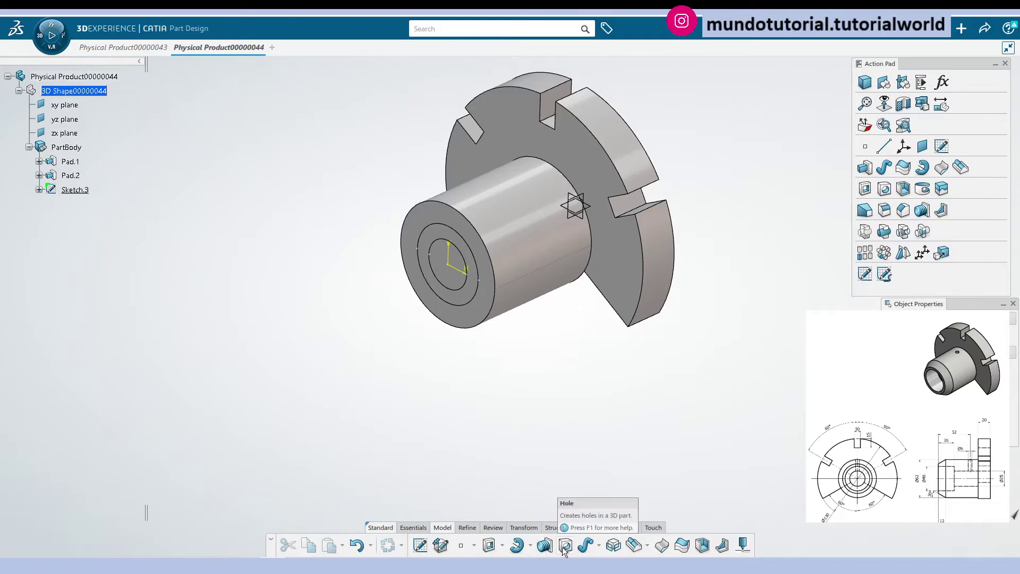
left_click(505, 547)
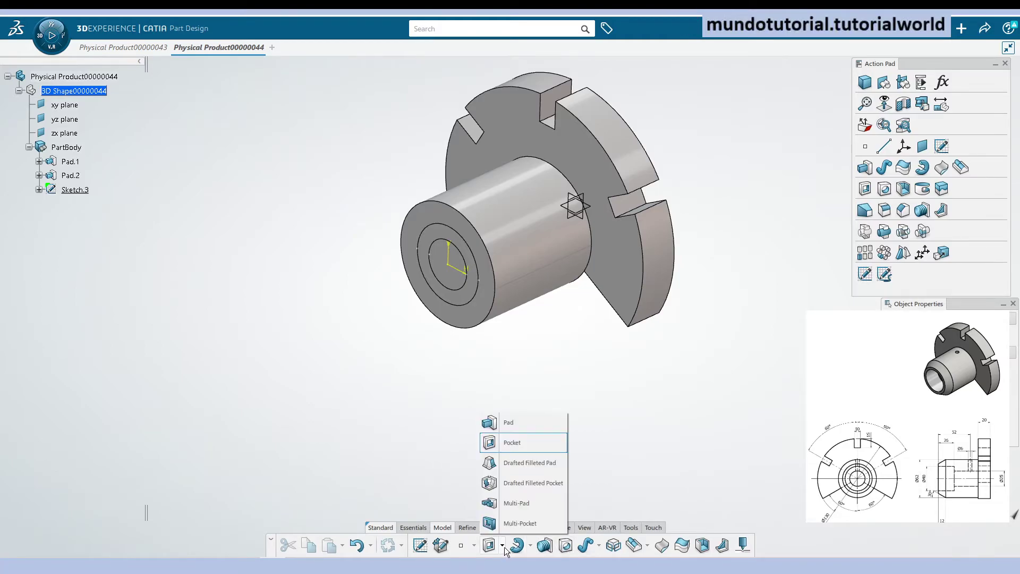
left_click(518, 519)
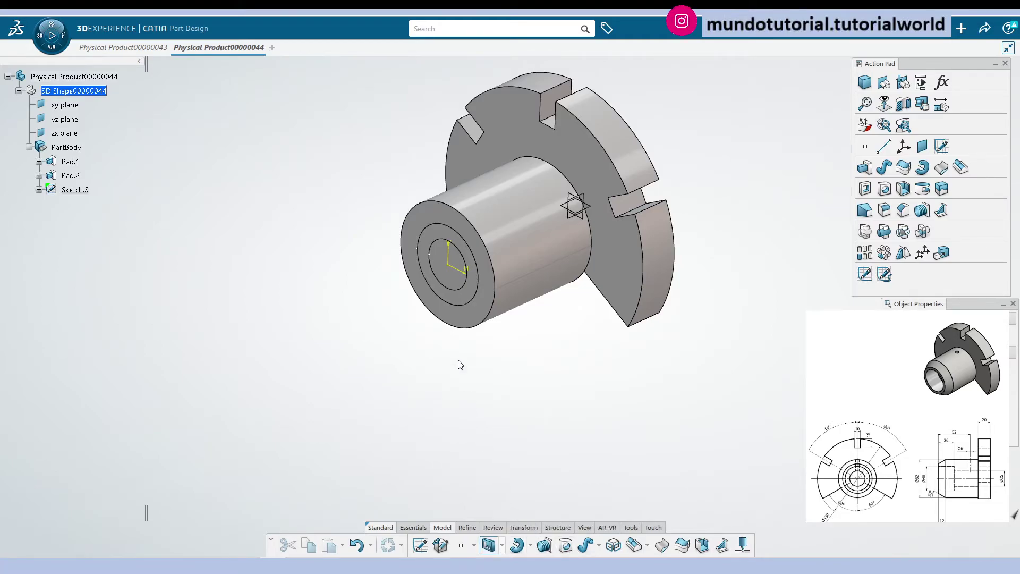
left_click(470, 296)
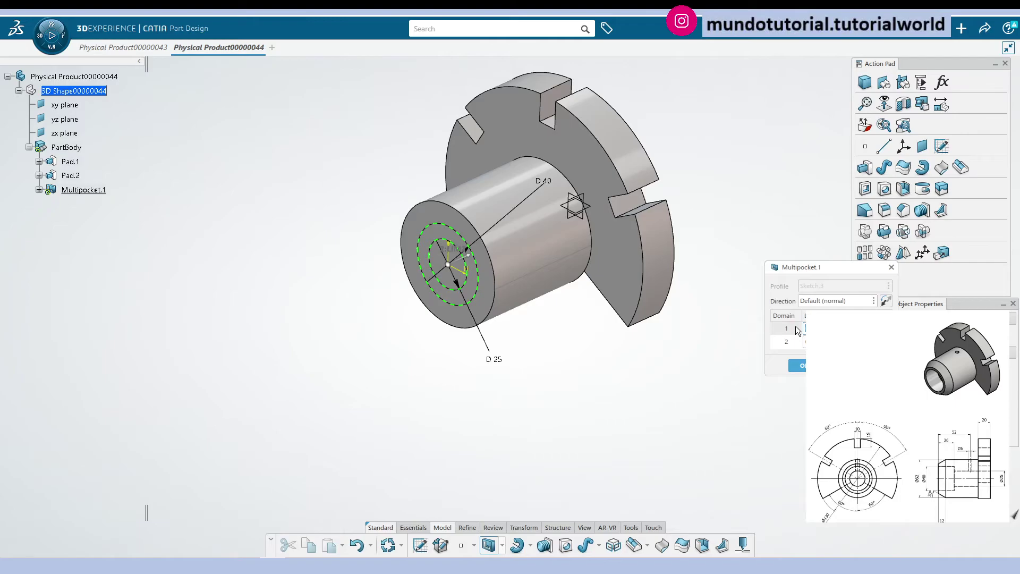
key("Tab")
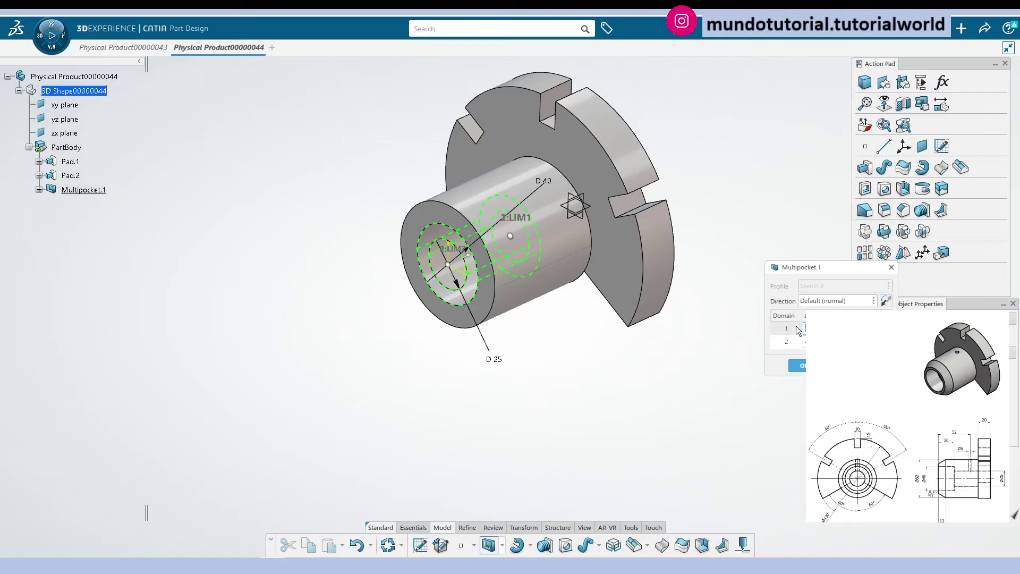
key("Return")
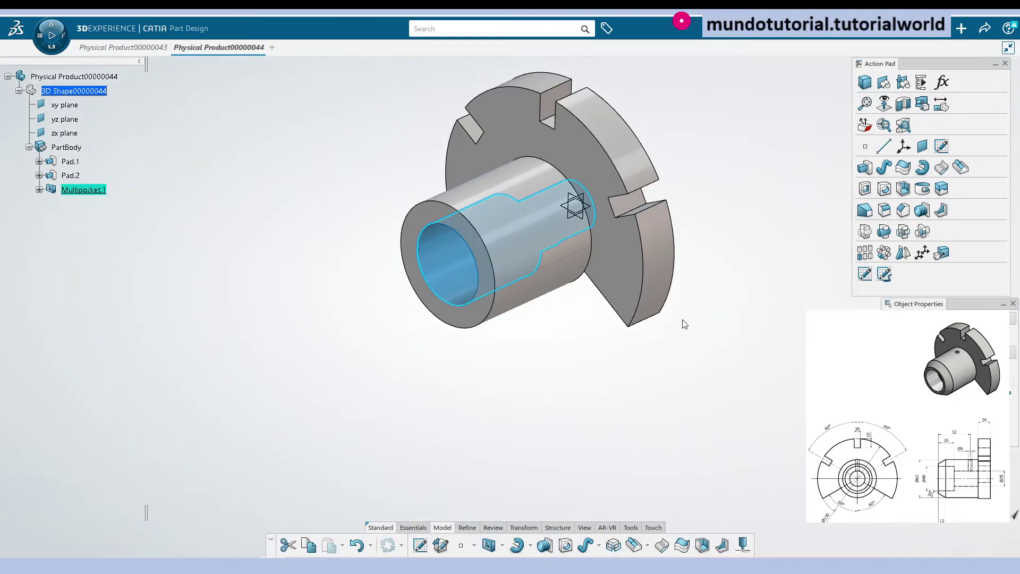
Edit the multi-pocket and shorten the depth of the hub's 40 mm counterbore
middle_click_drag(523, 336, 468, 305)
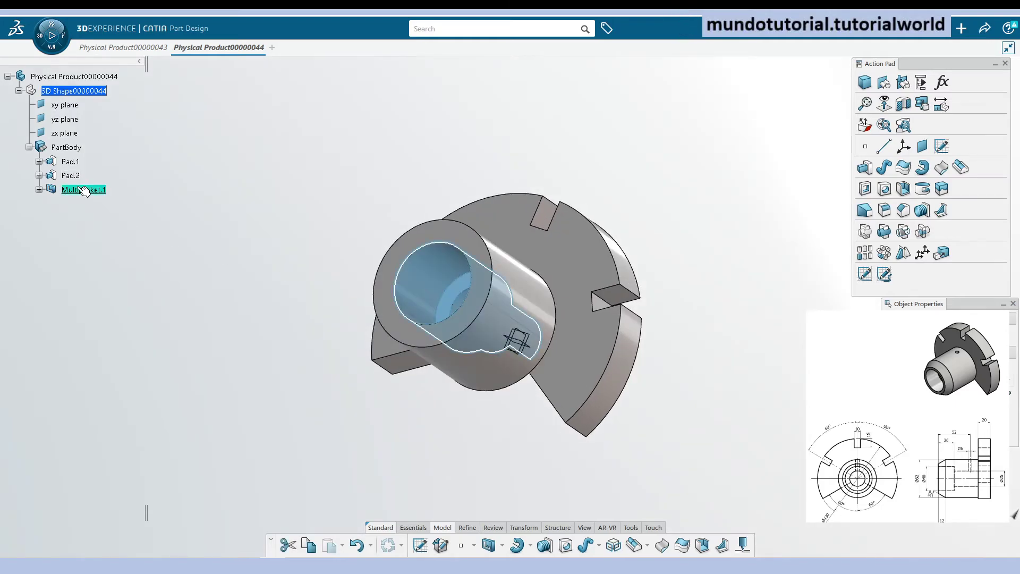
double_click(466, 306)
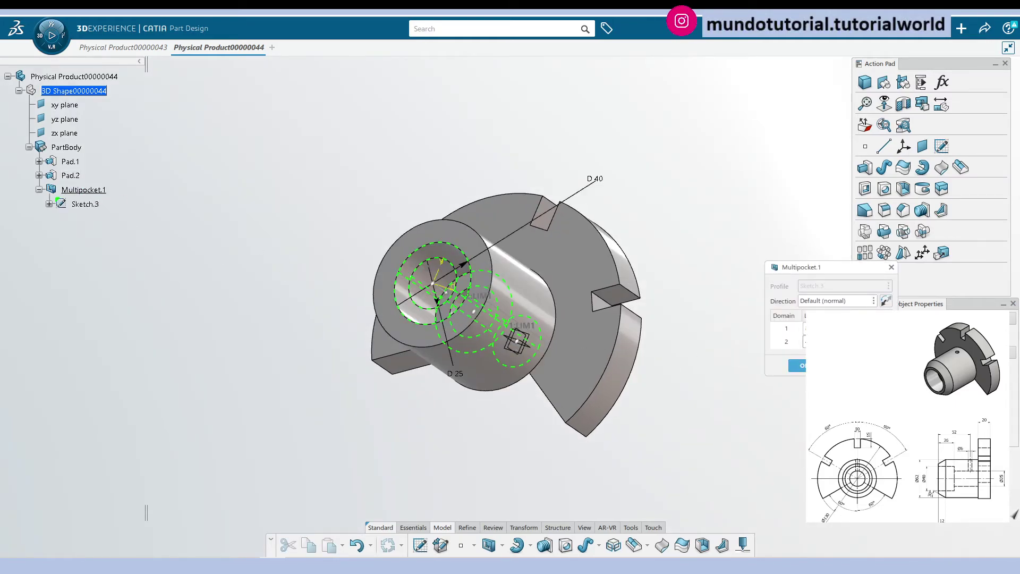
left_click(797, 366)
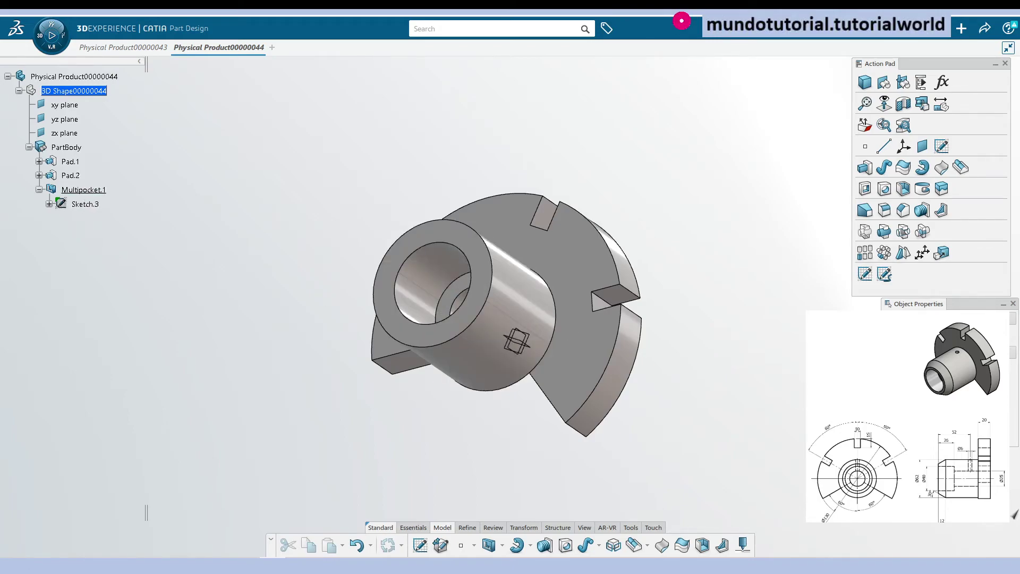
double_click(84, 192)
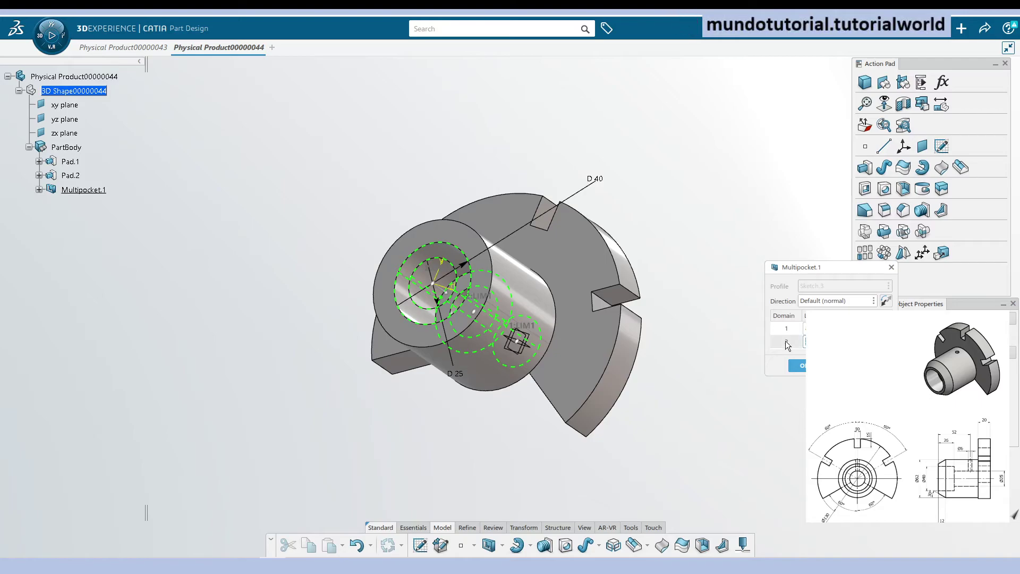
key("Return")
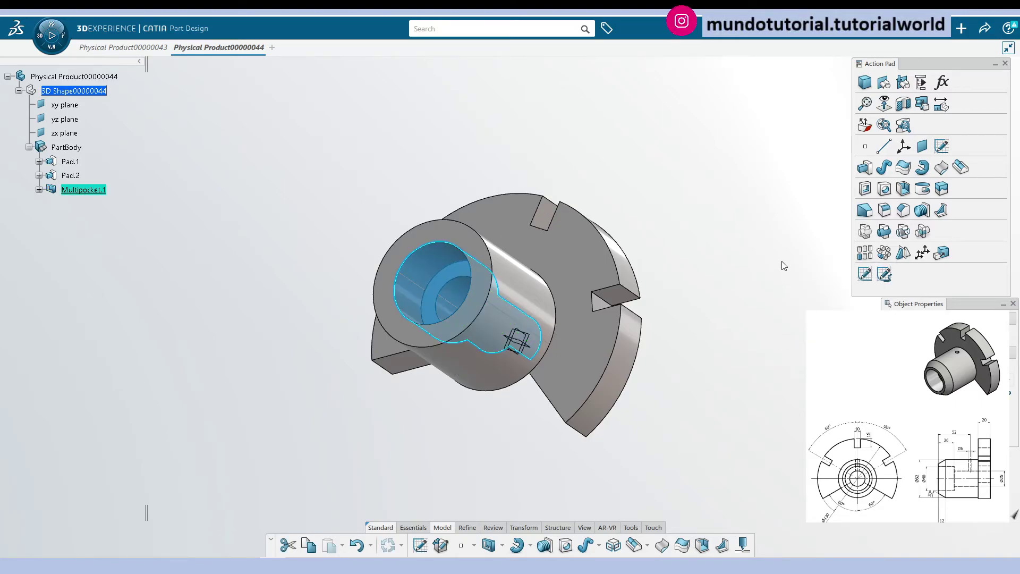
left_click(781, 265)
Start a Chamfer on the outer edge of the hub's end face and set its angle to 30 degrees
middle_click_drag(296, 307, 489, 244)
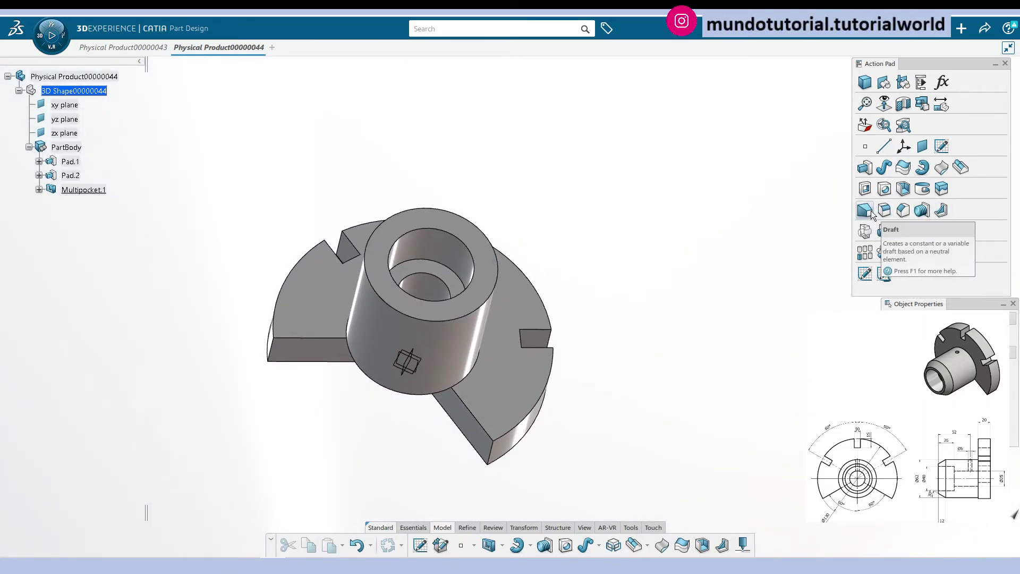
left_click(903, 212)
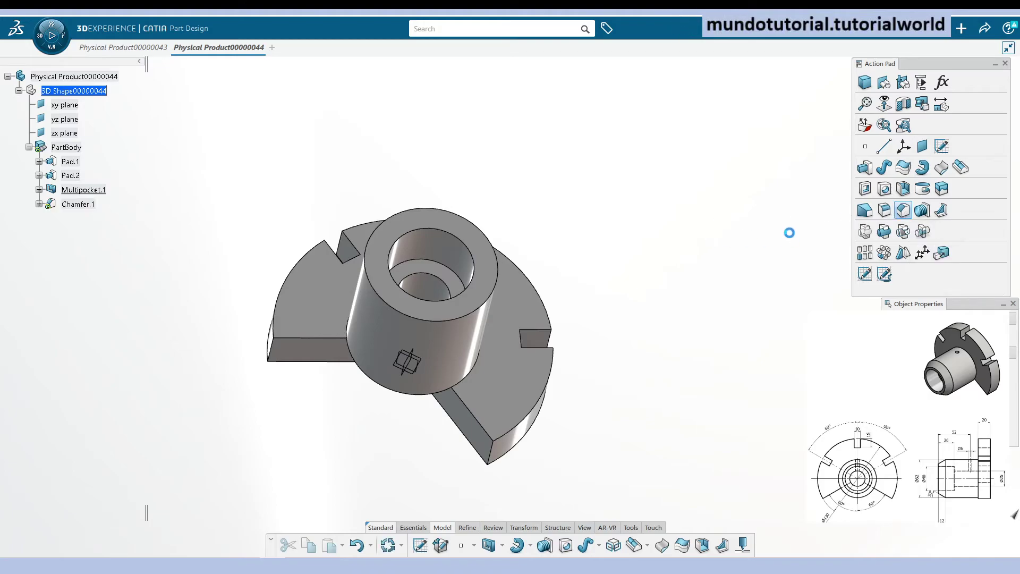
left_click_drag(964, 302, 708, 157)
mouse_move(937, 391)
left_mouse_down()
mouse_move(770, 223)
mouse_move(663, 137)
left_mouse_up()
left_click(488, 234)
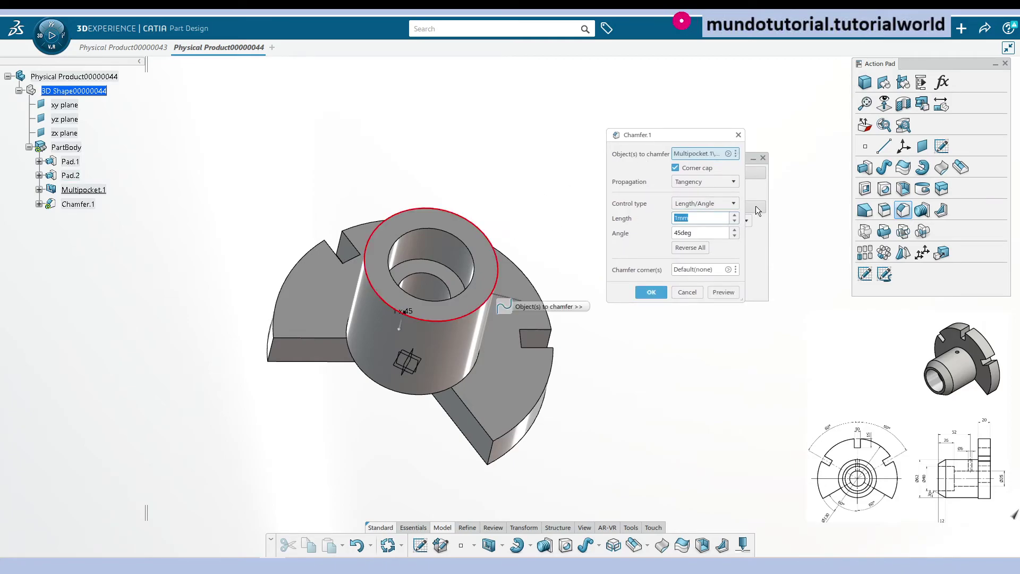
double_click(700, 233)
type("30")
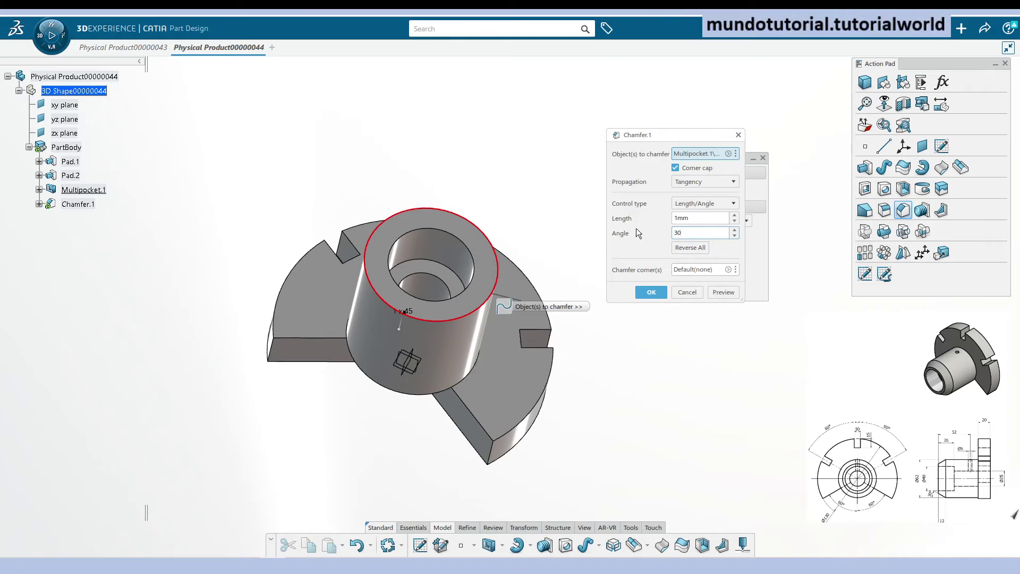
left_click(719, 247)
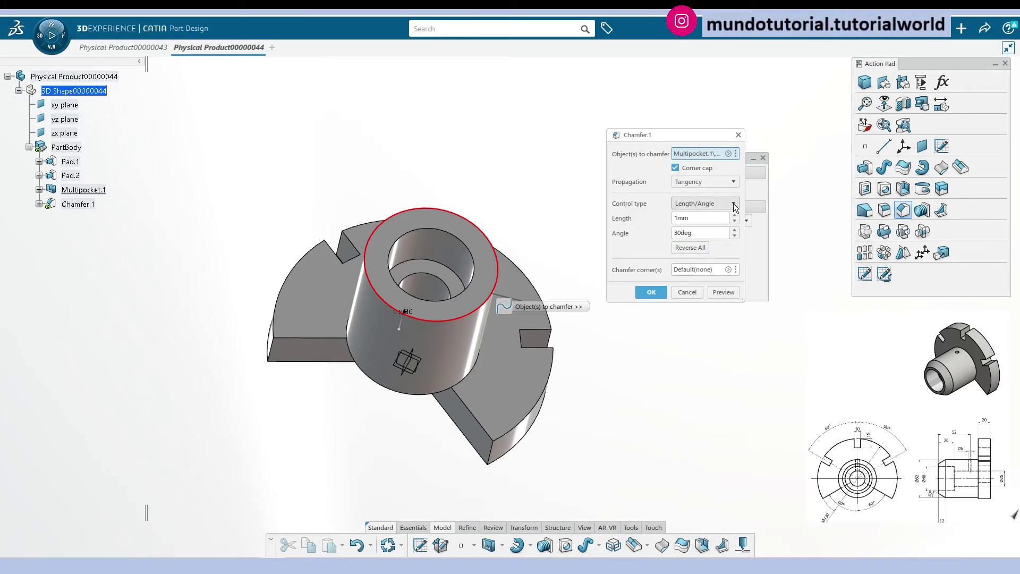
Keep the Length/Angle control type, set the chamfer's length to 12 mm, preview it and apply the chamfer
left_click(734, 204)
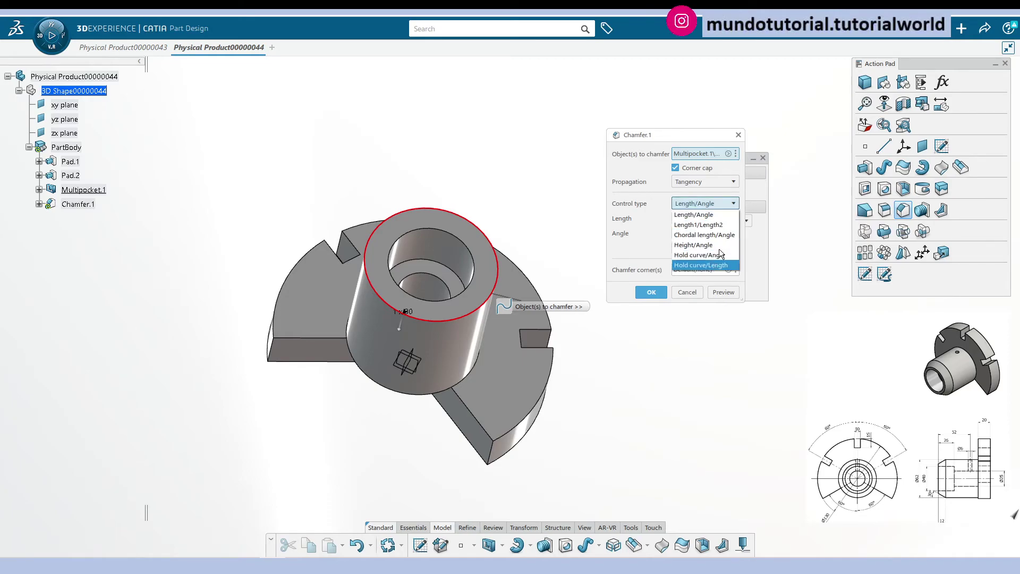
left_click(754, 217)
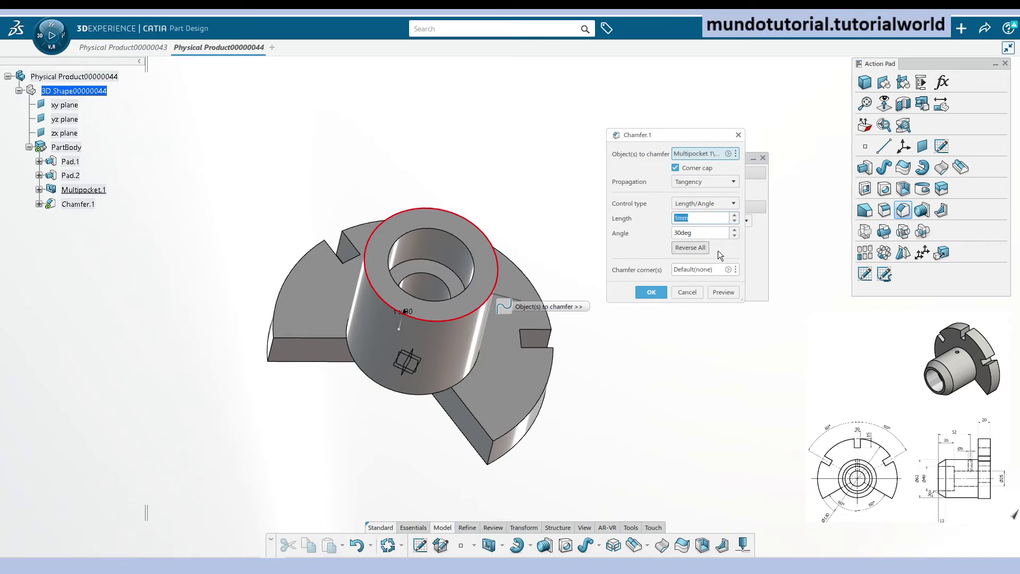
type("12")
left_click(721, 292)
middle_click_drag(595, 359, 354, 314)
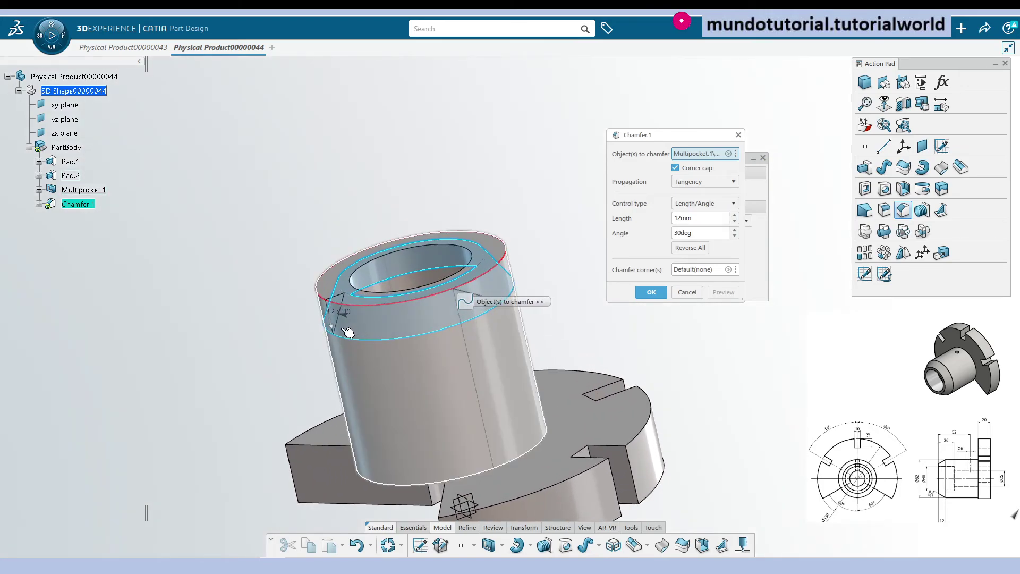
left_click(655, 294)
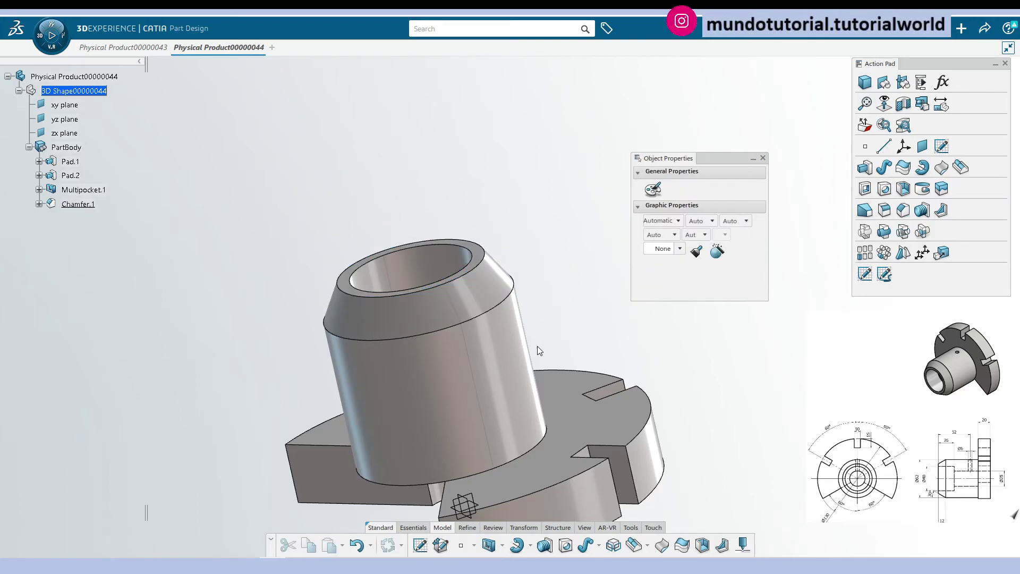
Check the small radial hole on the reference drawing, and start a positioned sketch on the xy plane
middle_click_drag(535, 342, 383, 467)
left_click_drag(1, 71, 313, 69)
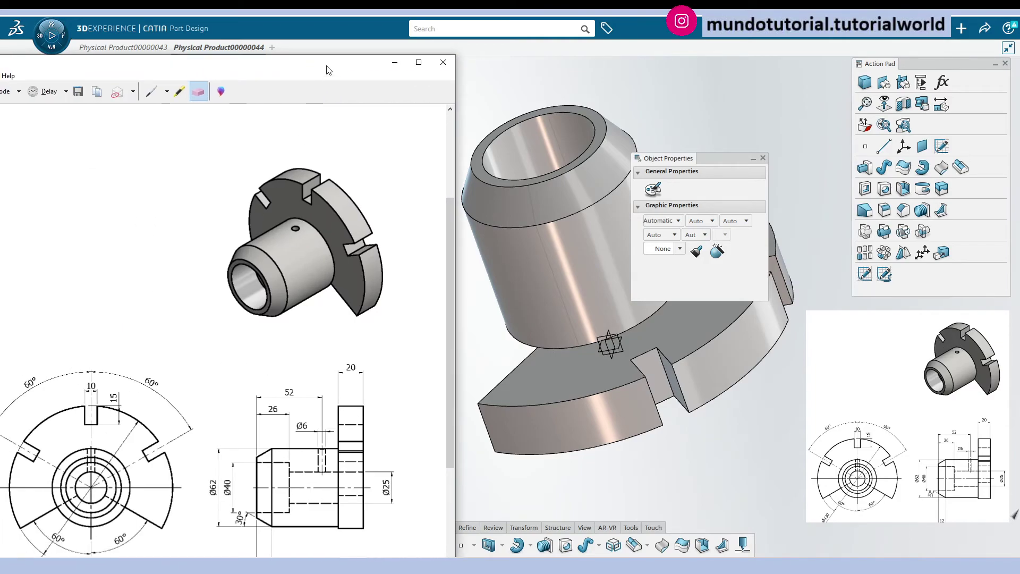
left_click(394, 62)
middle_click_drag(578, 383, 425, 395)
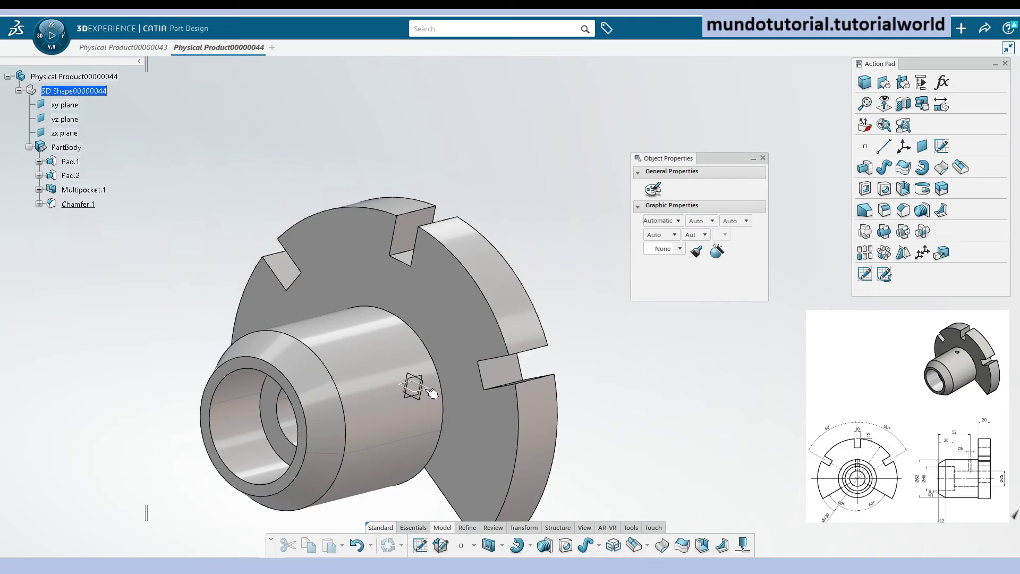
left_click(425, 392)
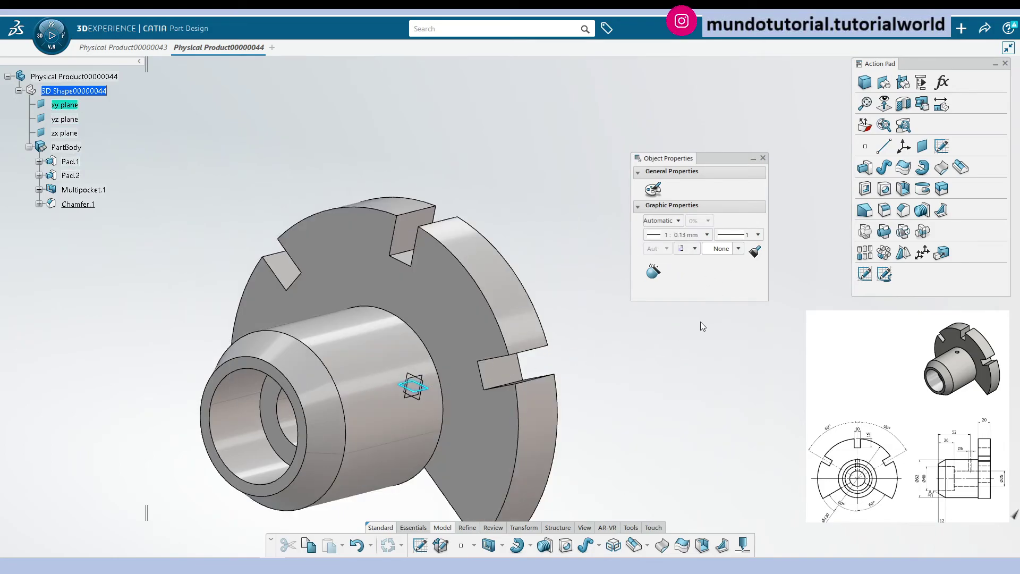
left_click(864, 273)
left_click(417, 388)
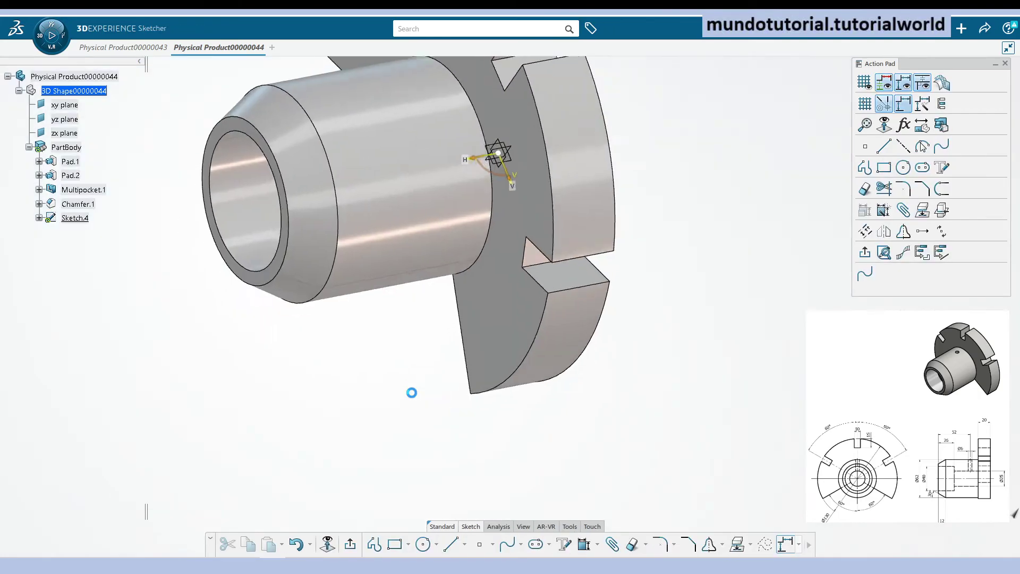
middle_click_drag(674, 236, 587, 387)
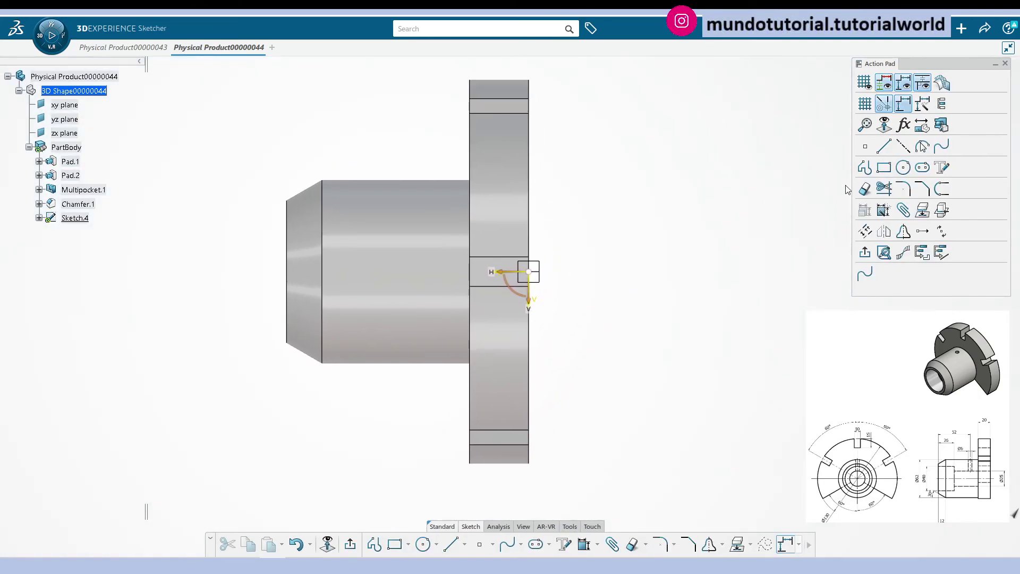
Draw a circle on the hub's axis about 37 mm from the origin and set its diameter to 6 mm
left_click(902, 168)
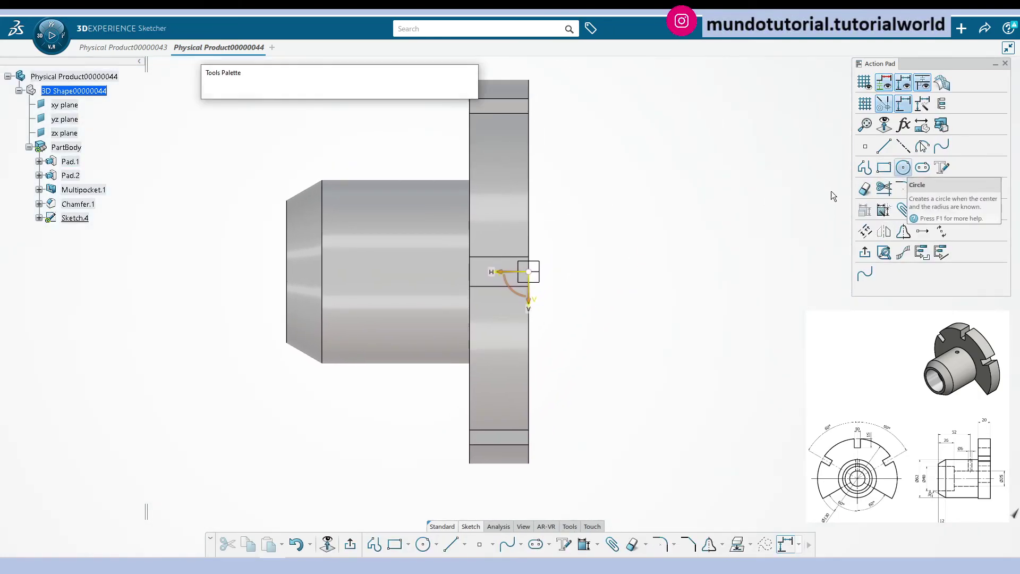
left_click(418, 270)
left_click(429, 272)
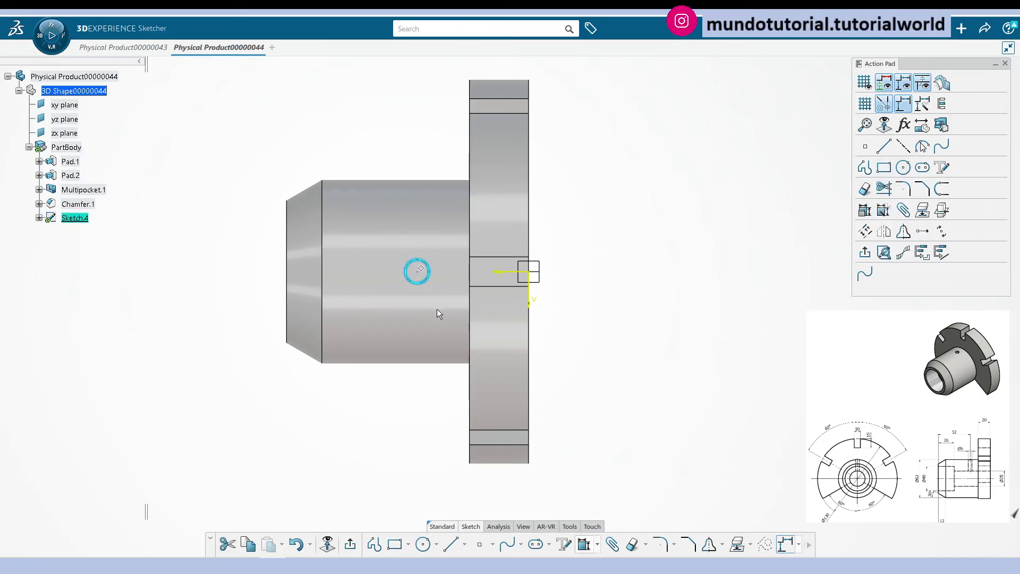
double_click(401, 152)
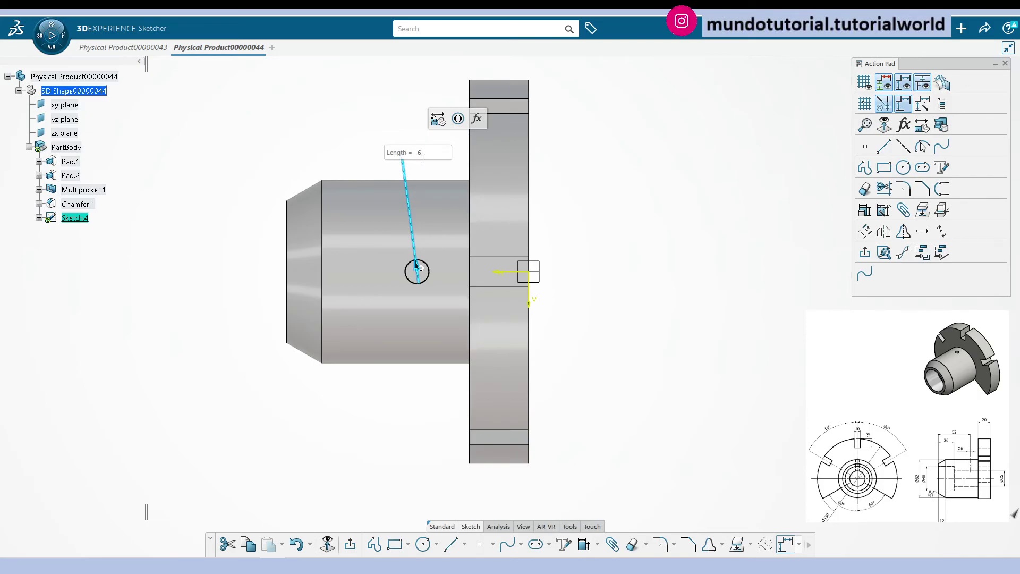
type("6")
key("Return")
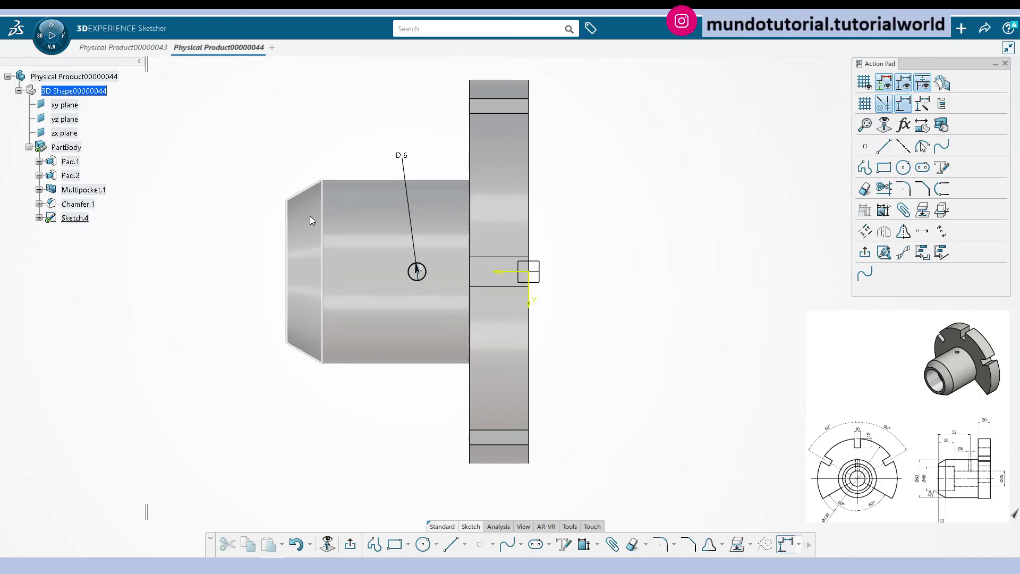
Dimension the circle's centre from the hub's chamfered end face, set the distance to 52 mm and finish the sketch
left_click(287, 250)
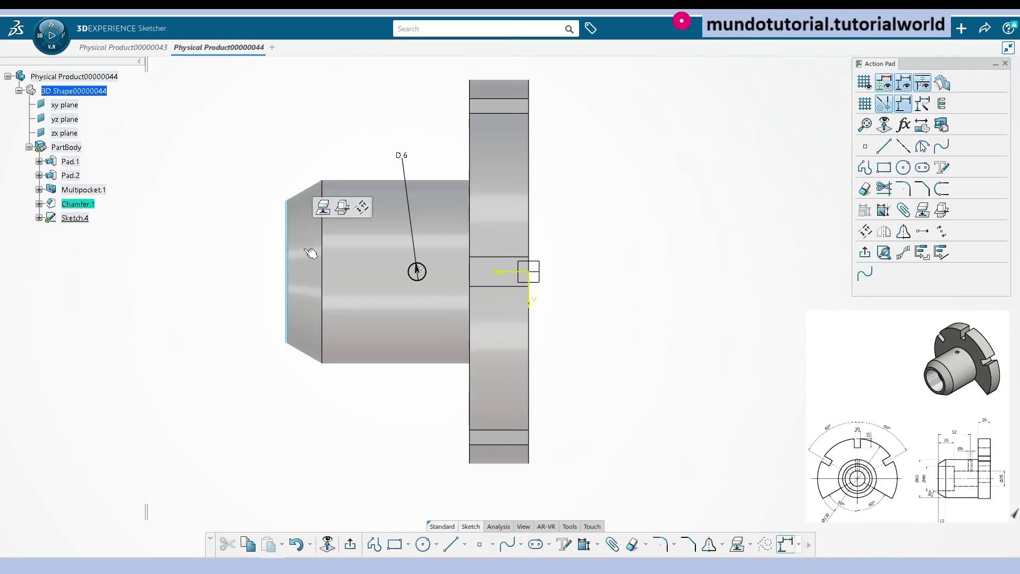
left_click(420, 270)
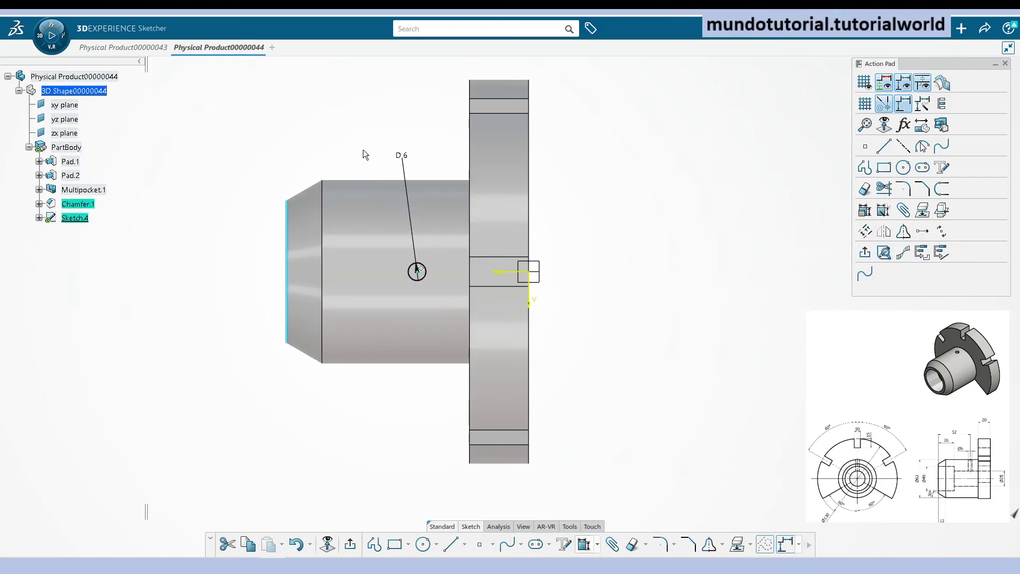
left_click(361, 121)
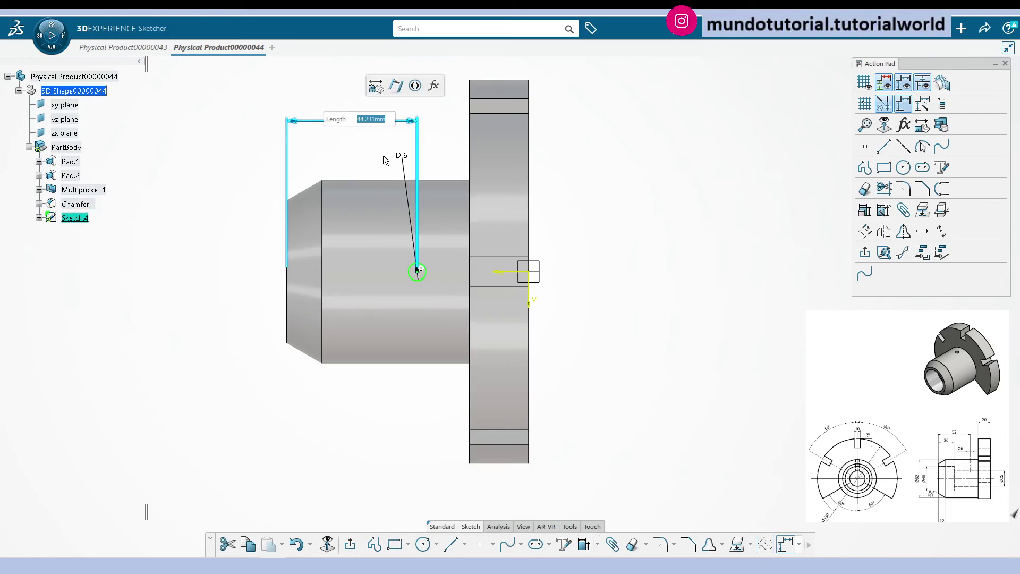
type("52")
key("Return")
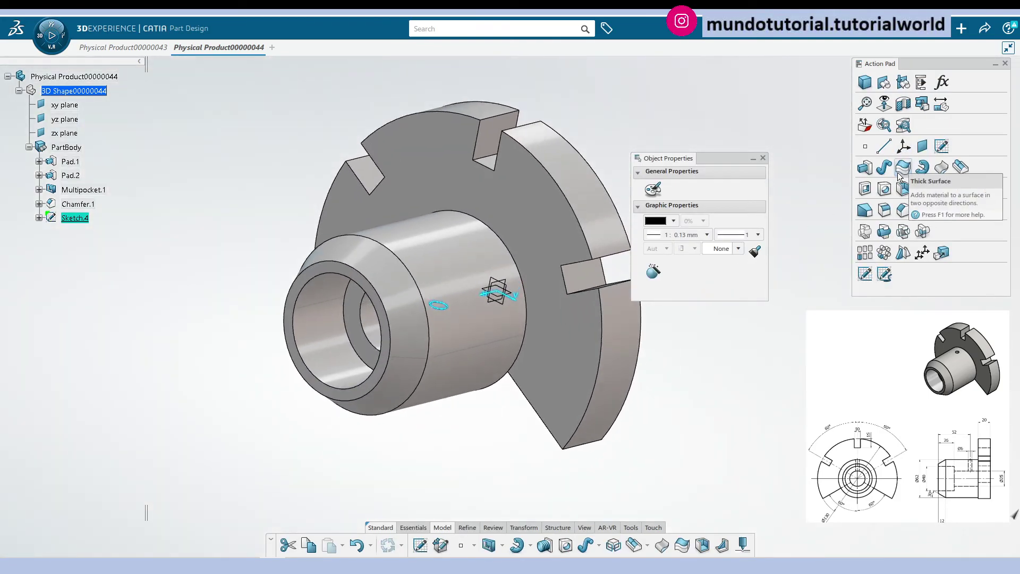
Pocket the 6 mm circle in the reversed direction to cut the radial hole through the hub's wall beneath the central slot
left_click(865, 189)
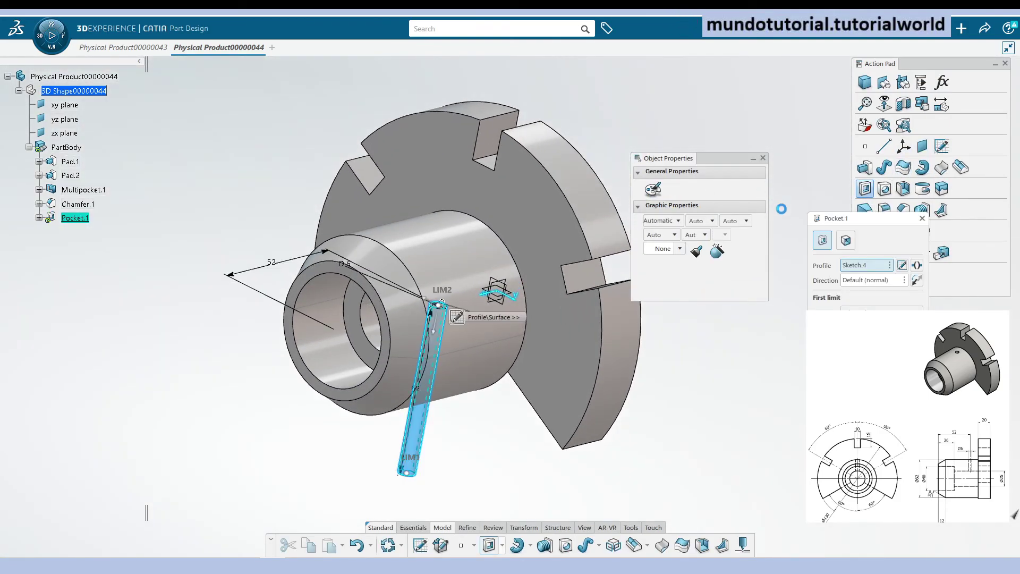
left_click(435, 334)
key("Return")
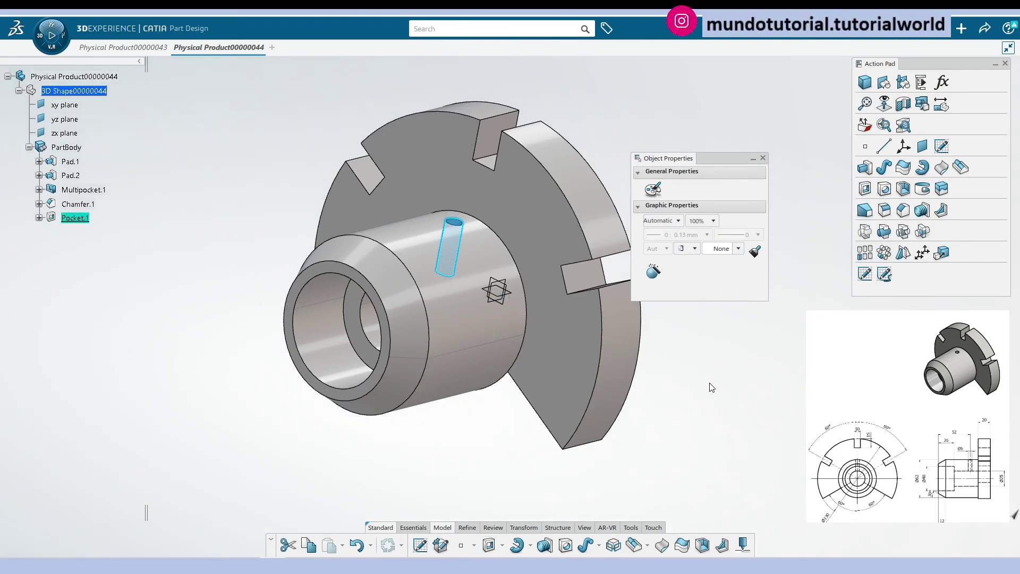
middle_click_drag(664, 375, 396, 319)
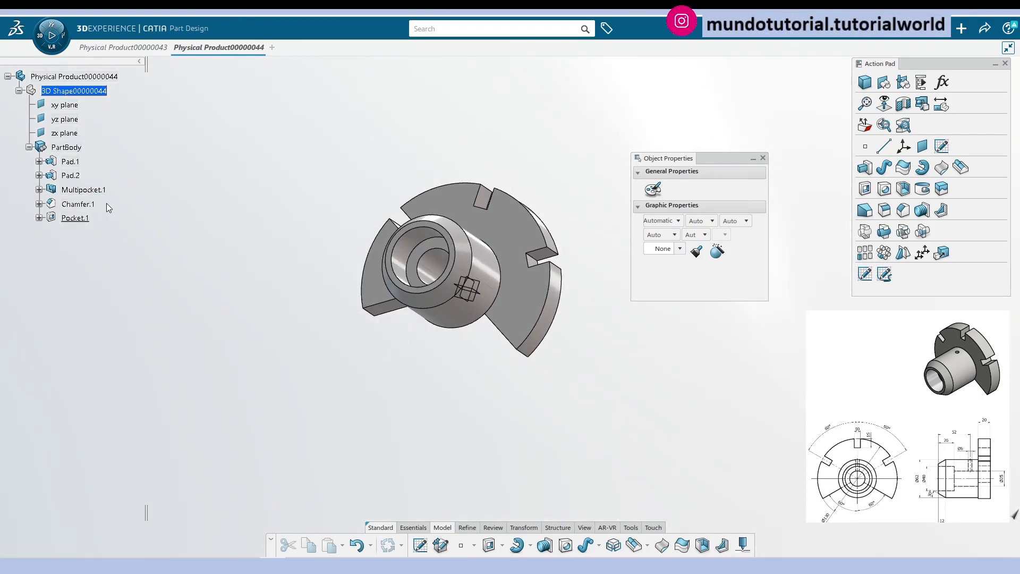